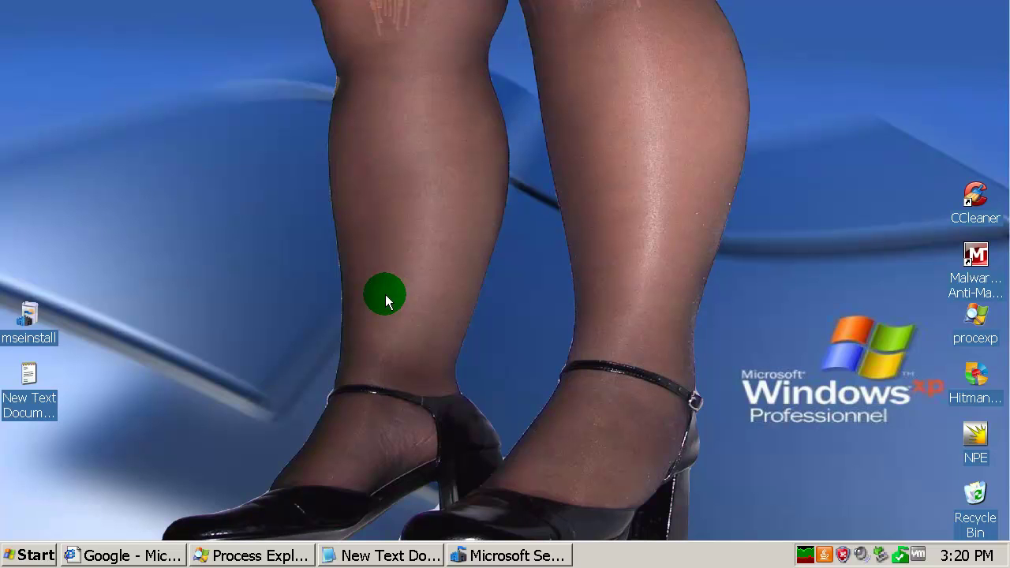
# Open Microsoft Security Essentials, move its window clear of the desktop files, and check the protection status.
pyautogui.doubleClick(906, 557)
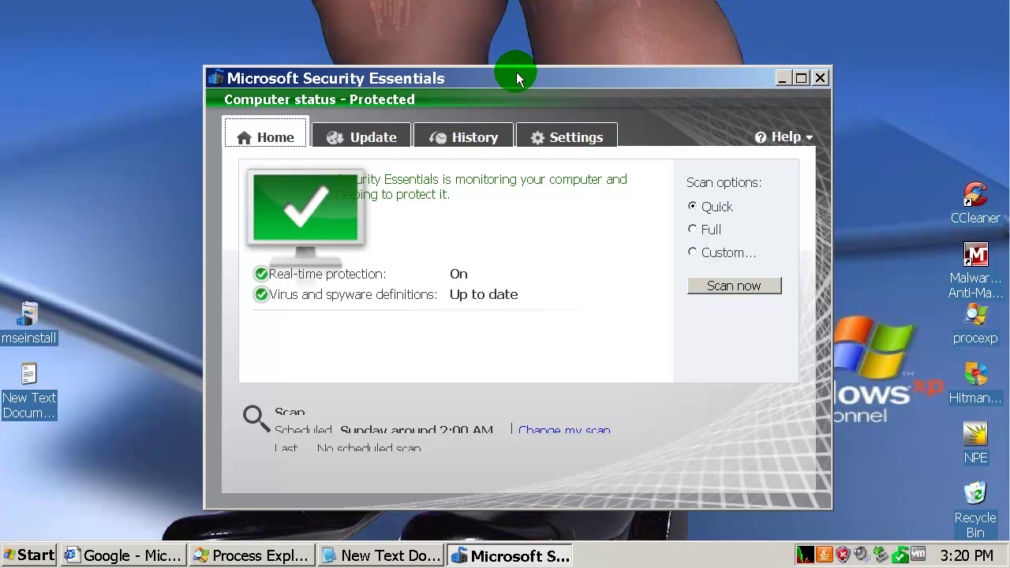
pyautogui.moveTo(526, 79); pyautogui.dragTo(562, 69)
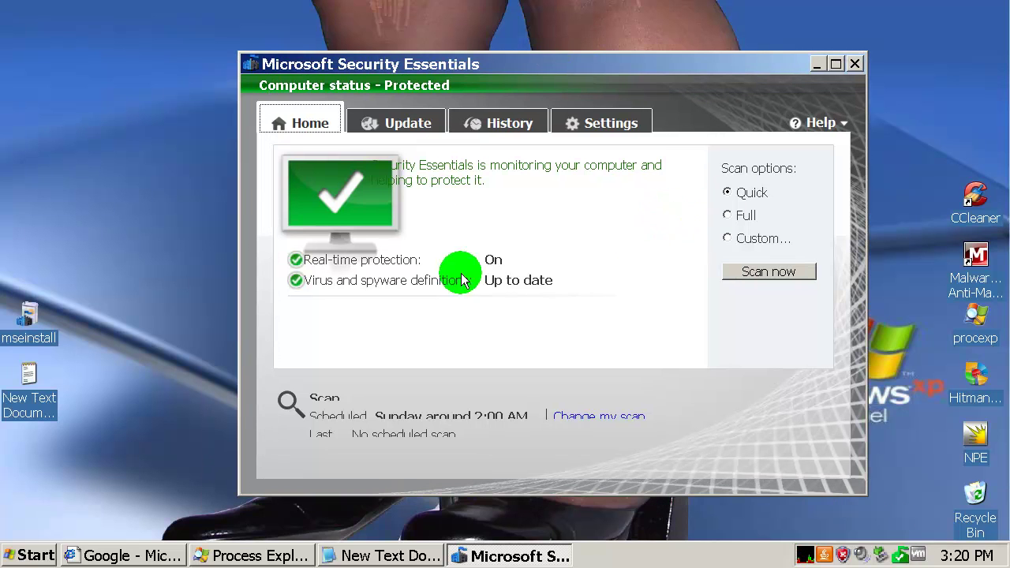
pyautogui.rightClick(131, 262)
pyautogui.click(165, 286)
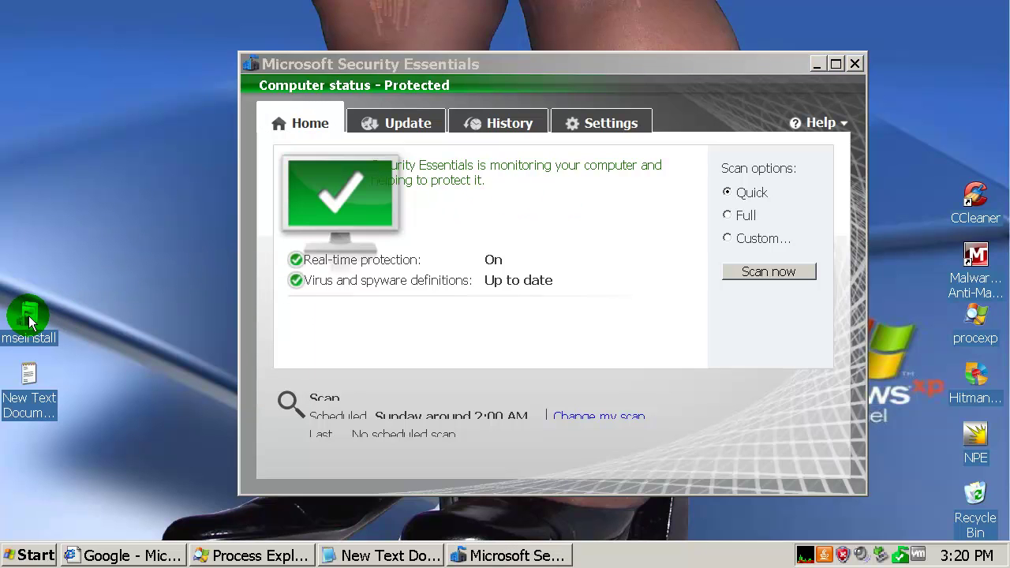
pyautogui.moveTo(28, 317)
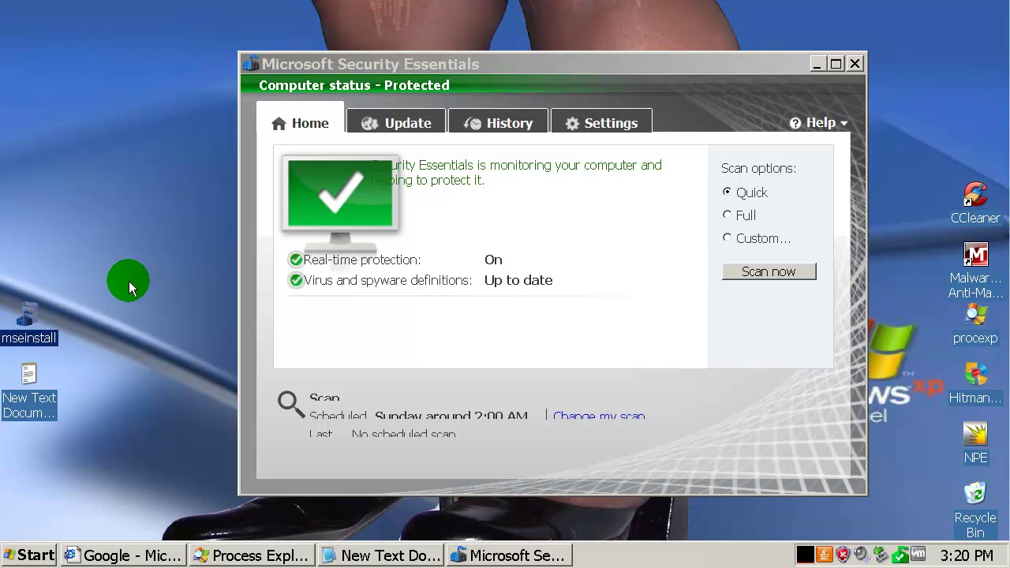
# Open the Security Essentials settings and review the scheduled scan options and the Microsoft SpyNet membership choices.
pyautogui.click(608, 123)
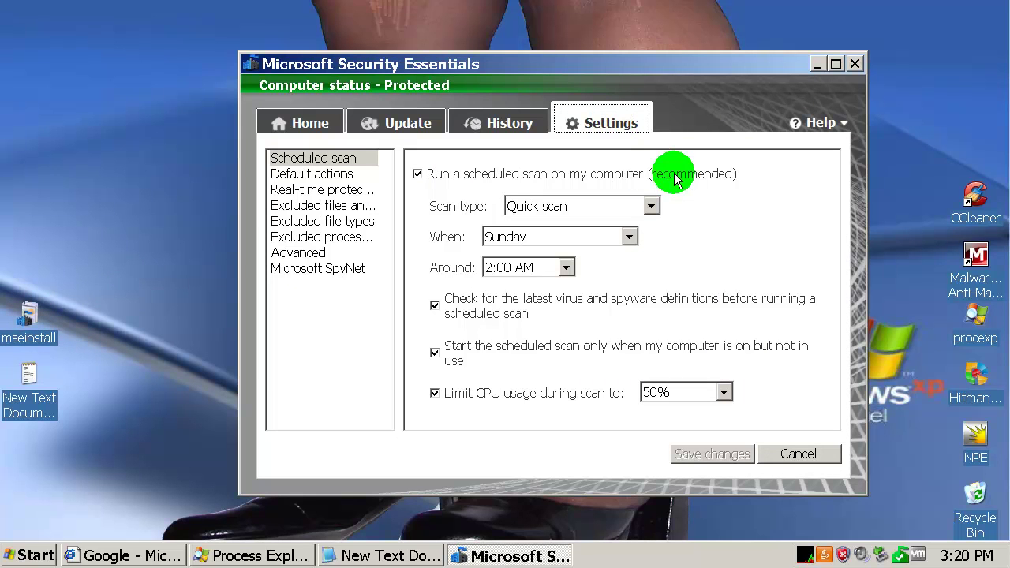
pyautogui.click(294, 163)
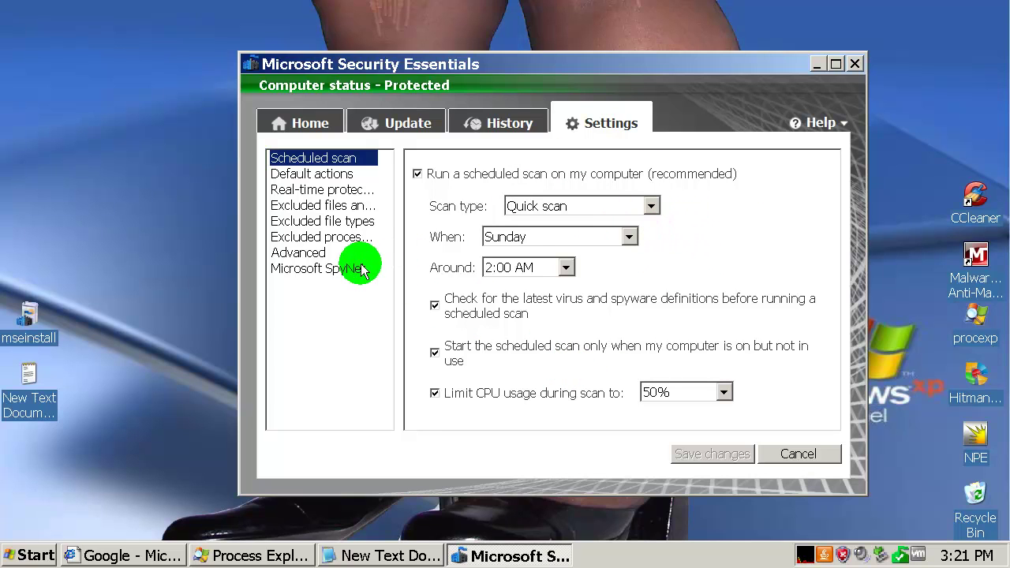
pyautogui.click(306, 269)
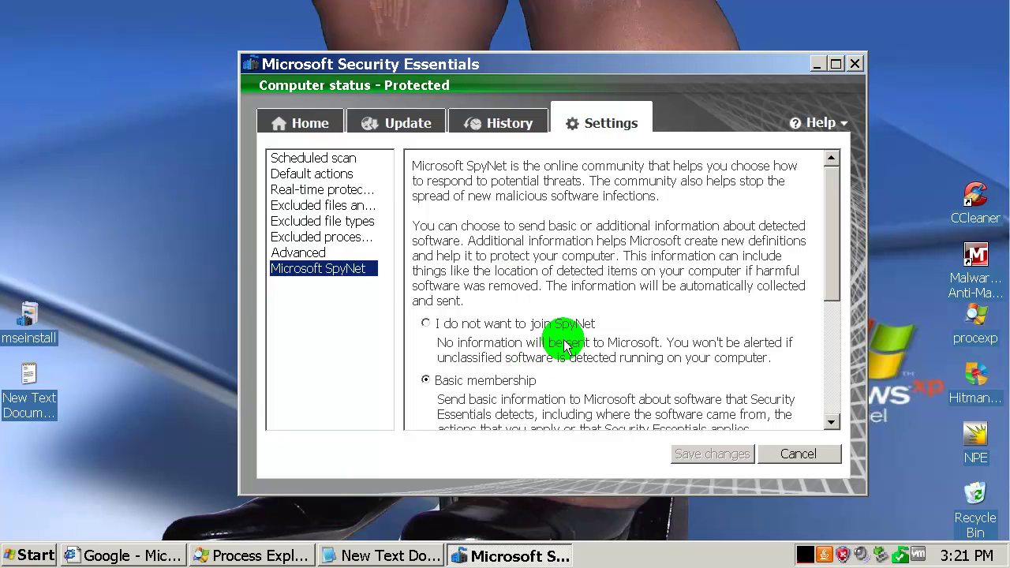
pyautogui.moveTo(833, 250); pyautogui.dragTo(834, 311)
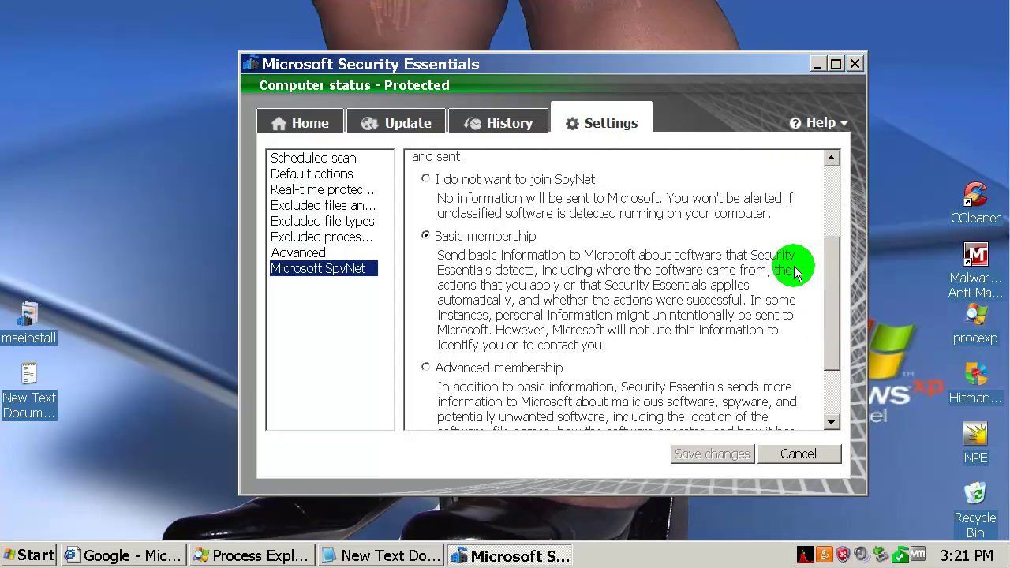
pyautogui.moveTo(836, 292); pyautogui.dragTo(829, 207)
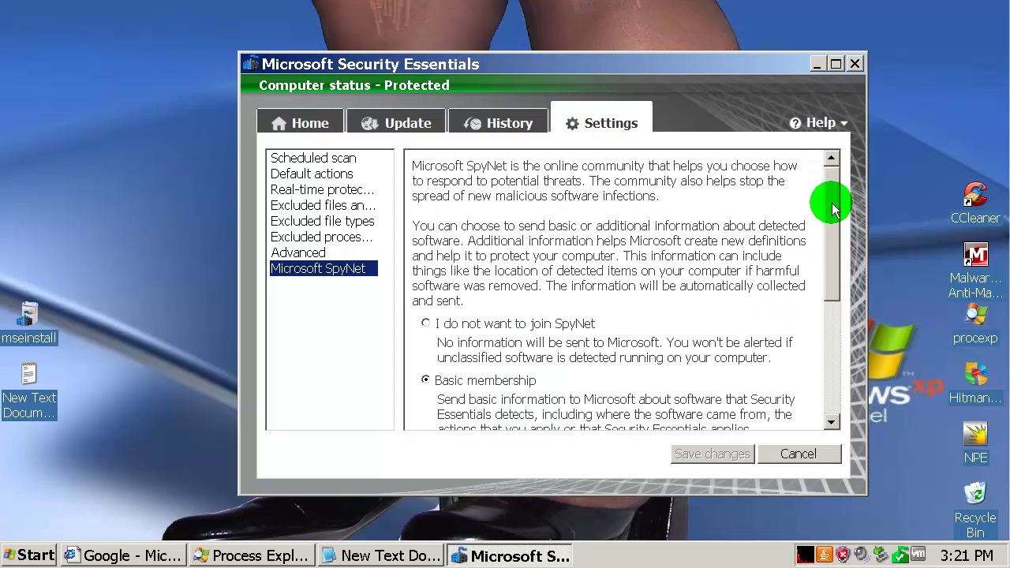
# Review the Advanced scan settings, switching automatic removal of quarantined files on and back off.
pyautogui.click(300, 253)
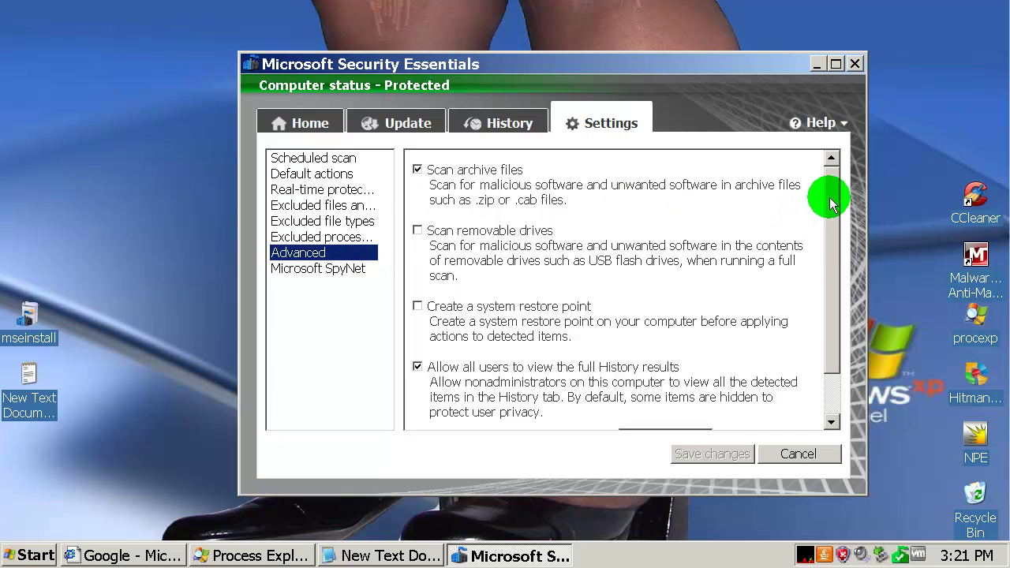
pyautogui.moveTo(825, 198); pyautogui.dragTo(848, 298)
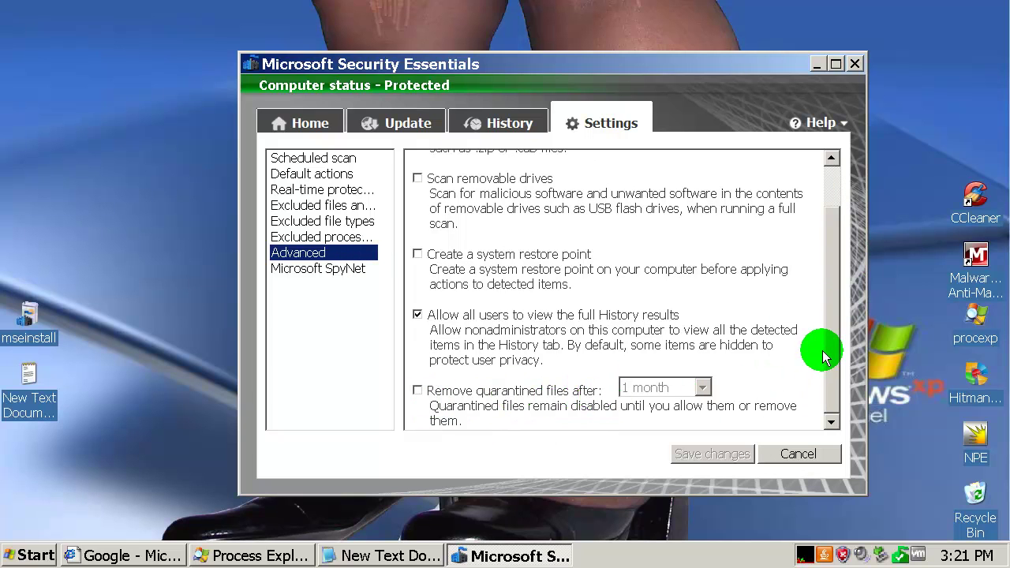
pyautogui.click(418, 390)
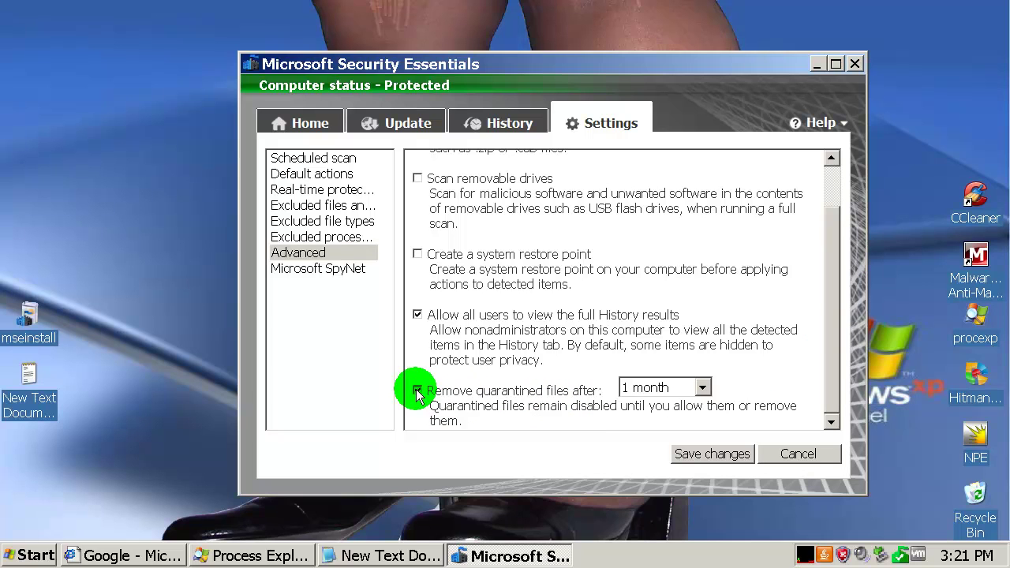
pyautogui.click(418, 390)
pyautogui.moveTo(835, 339); pyautogui.dragTo(834, 255)
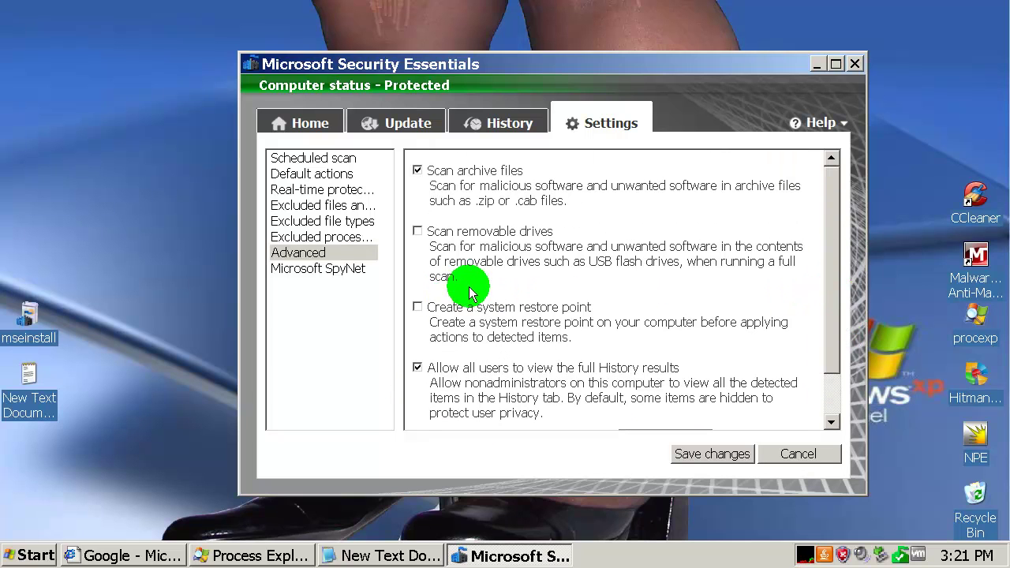
# Review the excluded processes, the excluded file types, and the real-time protection settings.
pyautogui.click(330, 236)
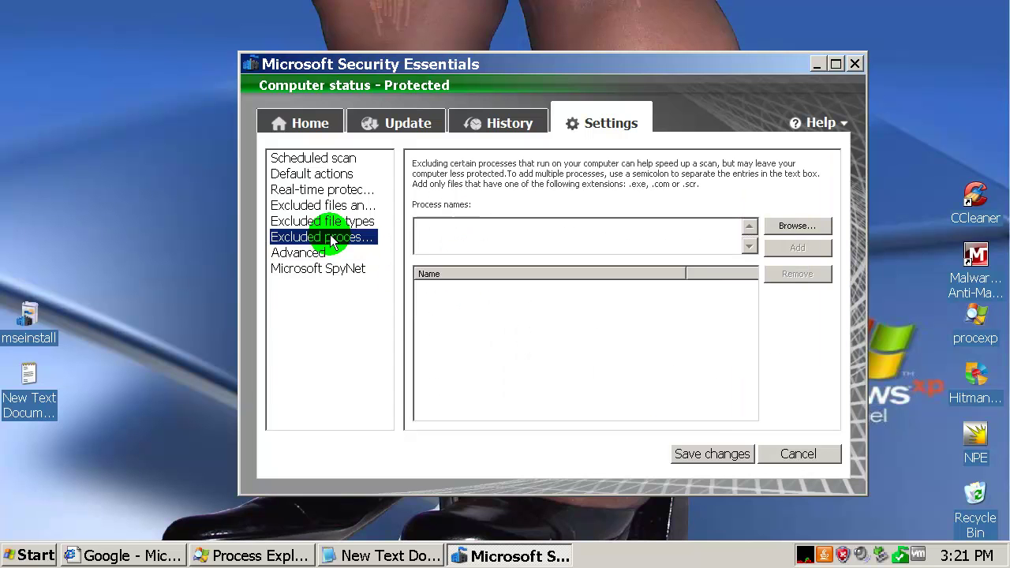
pyautogui.click(326, 223)
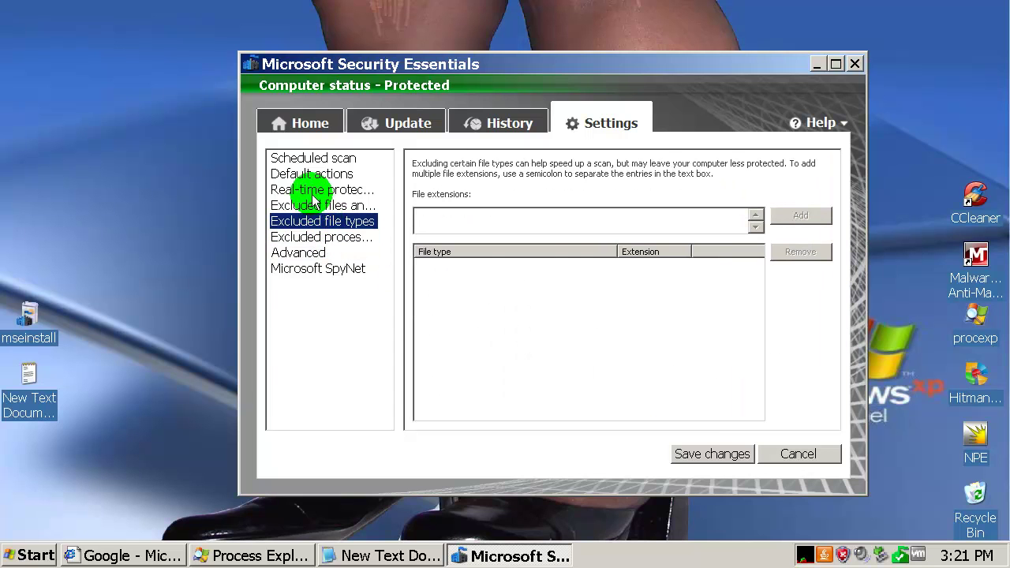
pyautogui.click(315, 192)
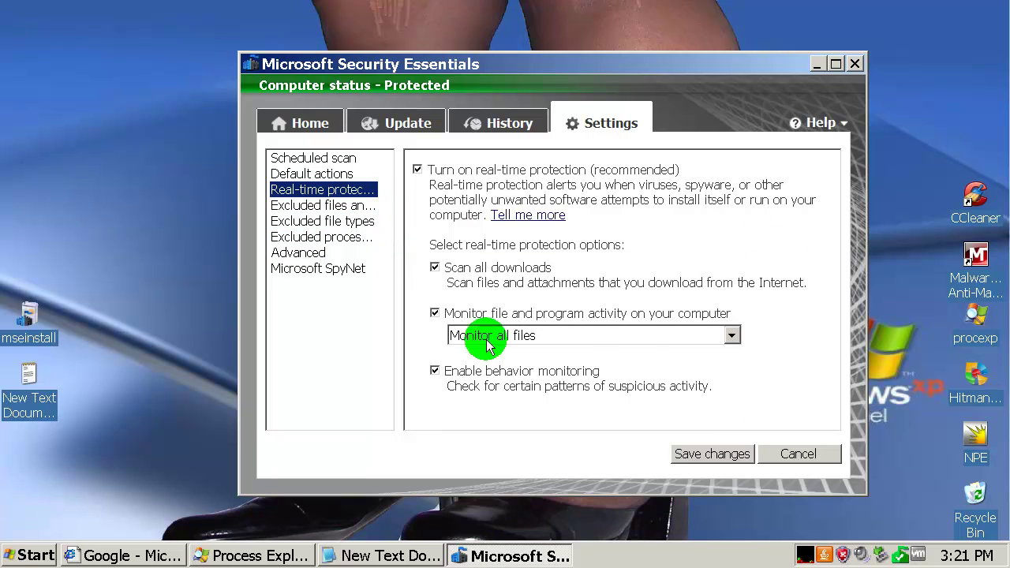
# Keep file and program activity monitoring set to Monitor all files and leave the settings.
pyautogui.click(732, 338)
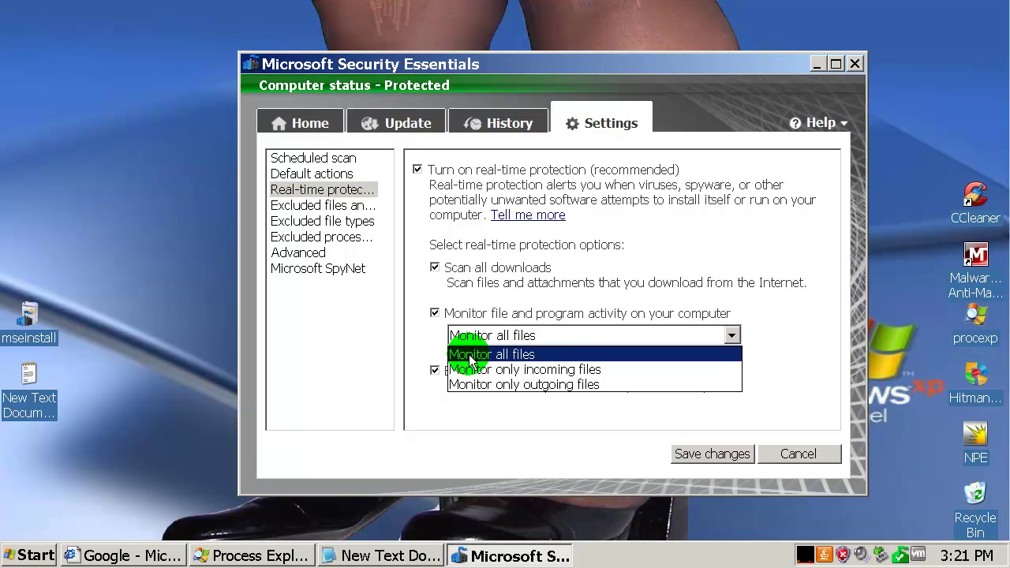
pyautogui.click(578, 356)
pyautogui.click(745, 455)
pyautogui.click(805, 453)
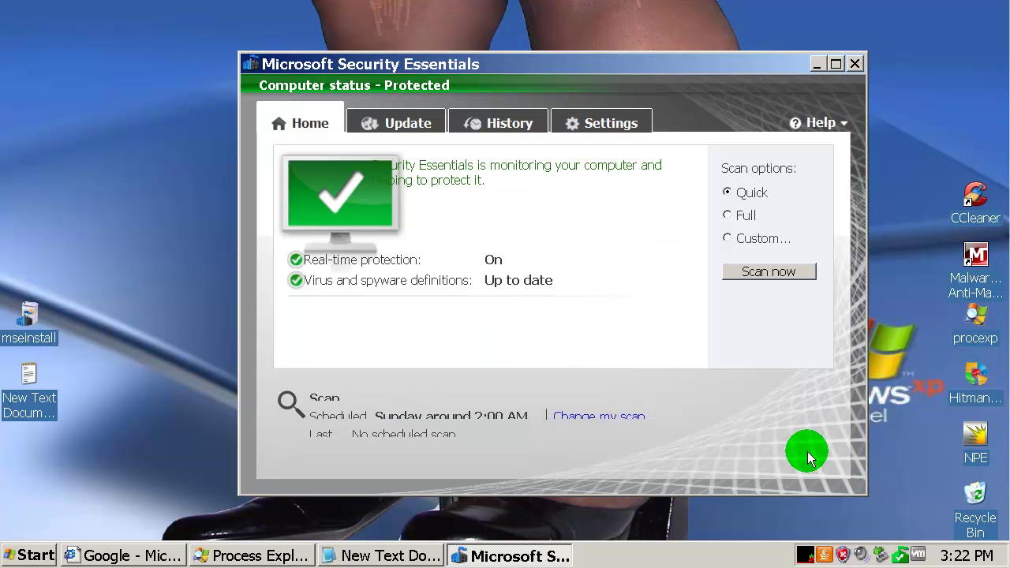
# Check the virus and spyware definitions status, close Security Essentials, and refresh the desktop.
pyautogui.click(413, 131)
pyautogui.click(744, 264)
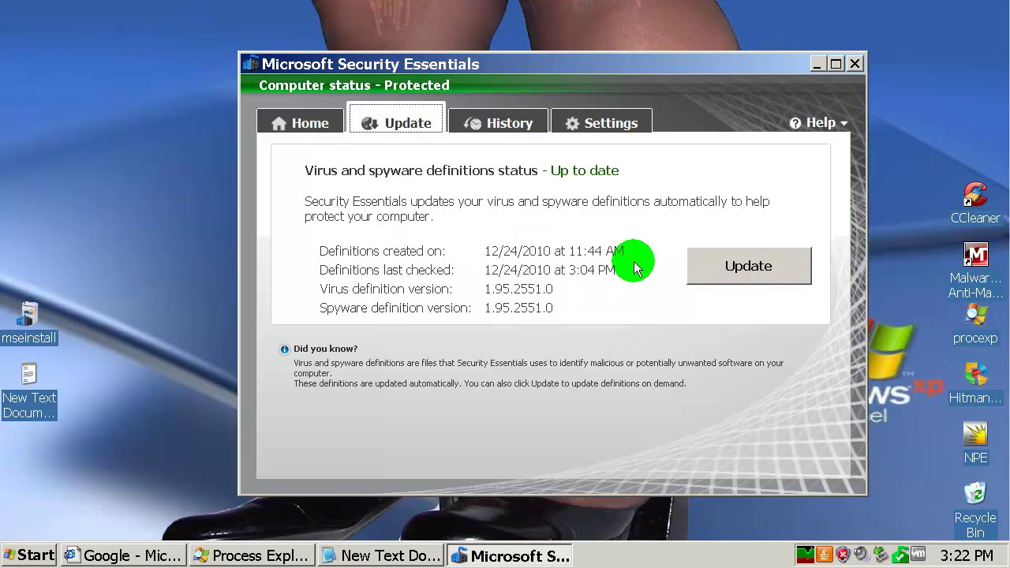
pyautogui.click(857, 66)
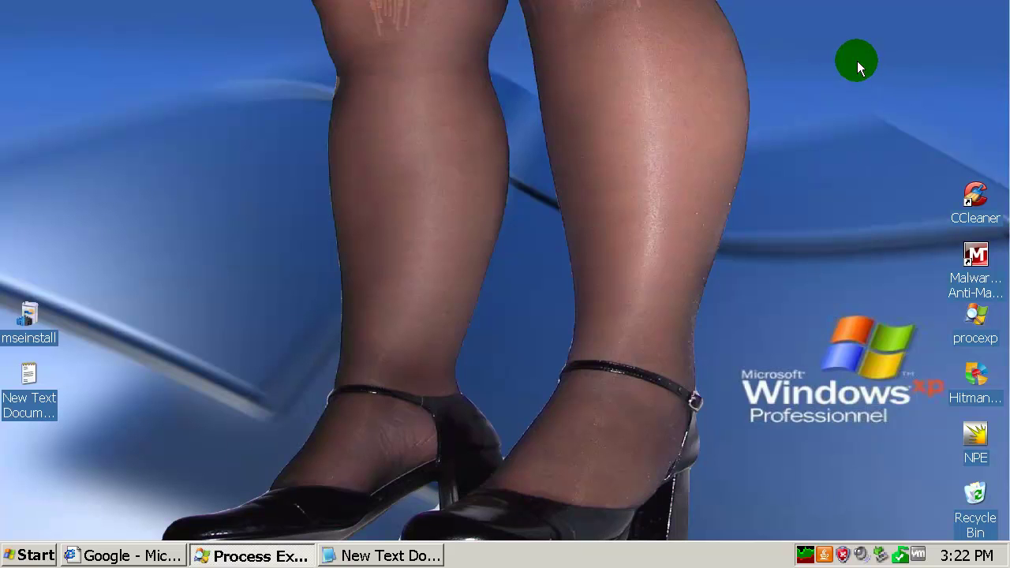
pyautogui.rightClick(458, 190)
pyautogui.click(483, 217)
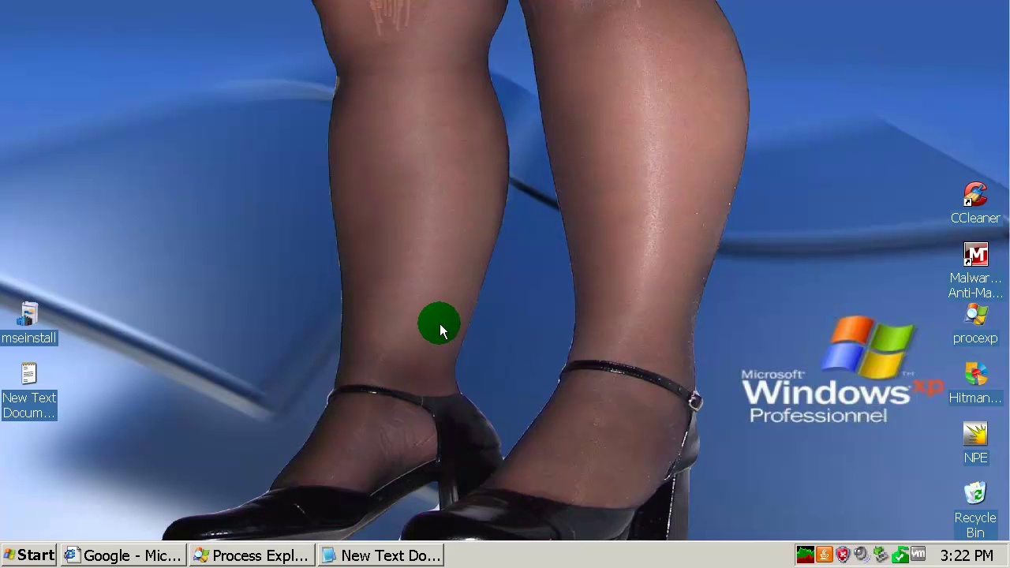
# Switch to Process Explorer, widen its window, and examine the running processes, including MsMpEng.exe and Windows Update.
pyautogui.click(272, 555)
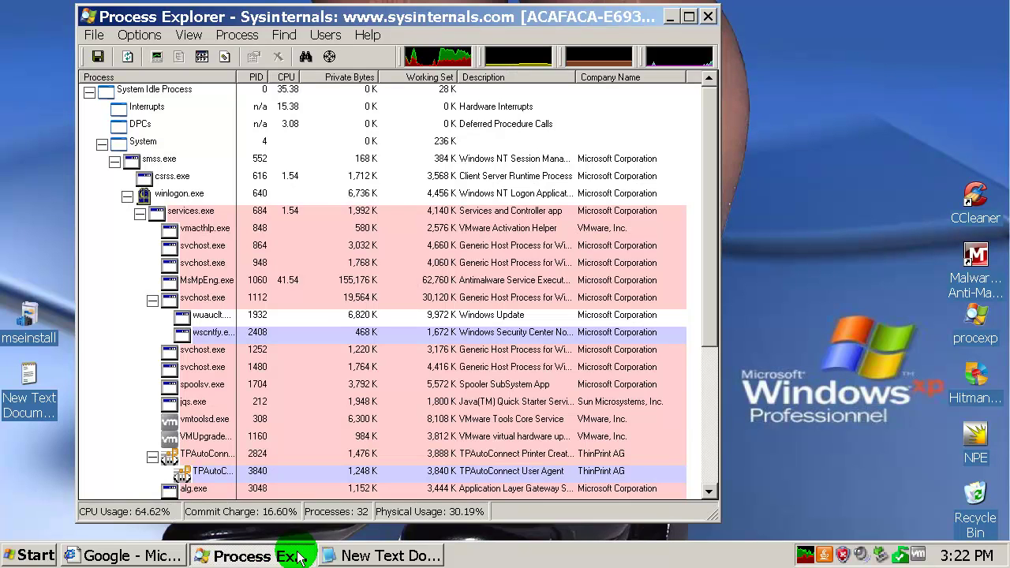
pyautogui.click(595, 194)
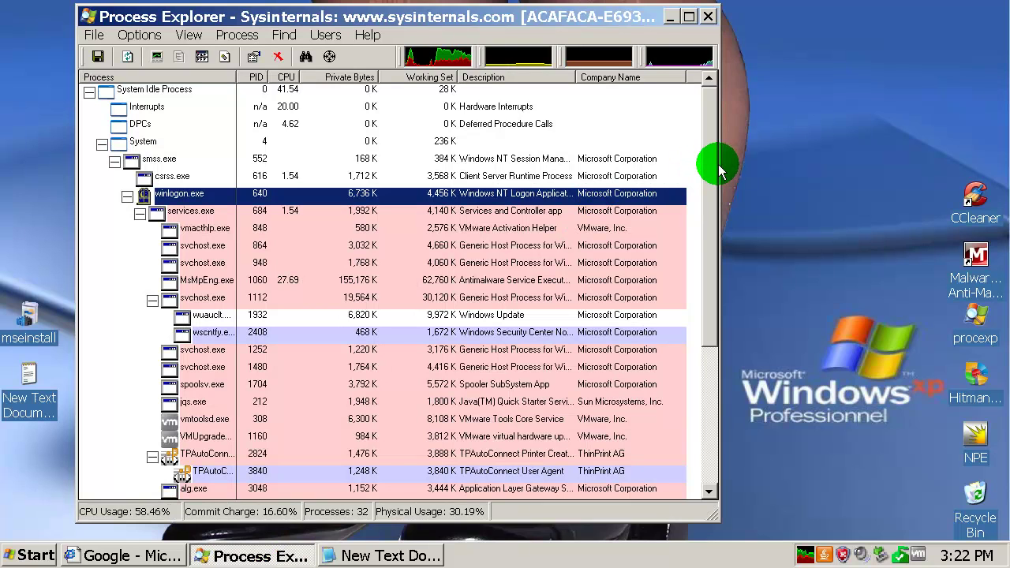
pyautogui.moveTo(718, 162); pyautogui.dragTo(785, 166)
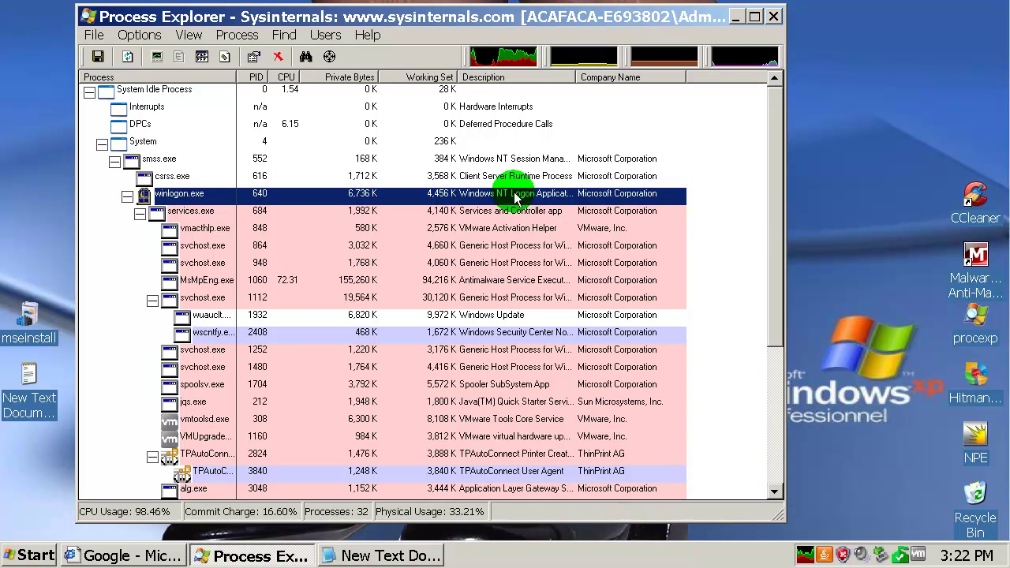
pyautogui.click(582, 228)
pyautogui.click(582, 281)
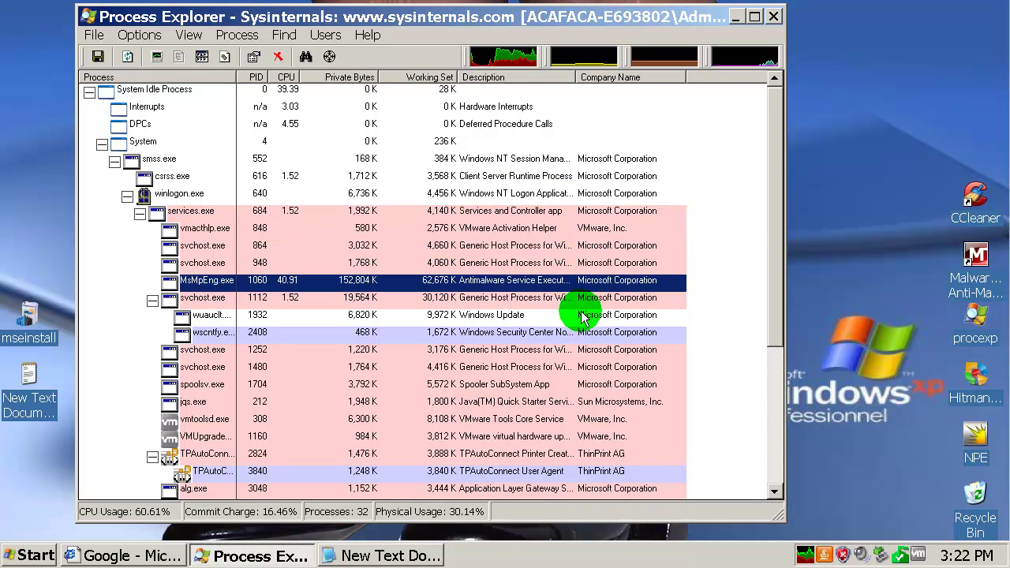
pyautogui.click(582, 316)
pyautogui.scroll(-2, 582, 323)
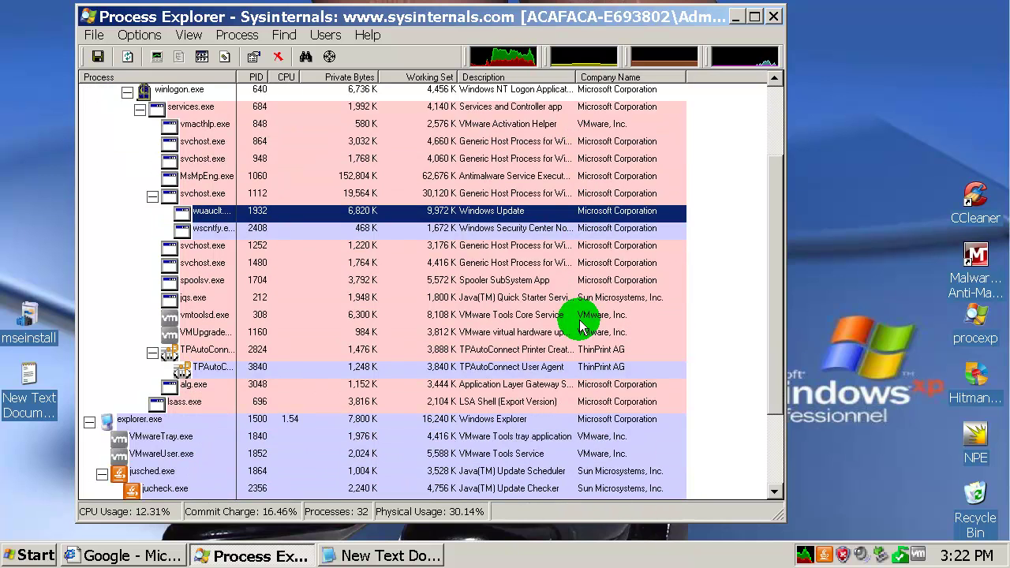
pyautogui.scroll(-2, 582, 323)
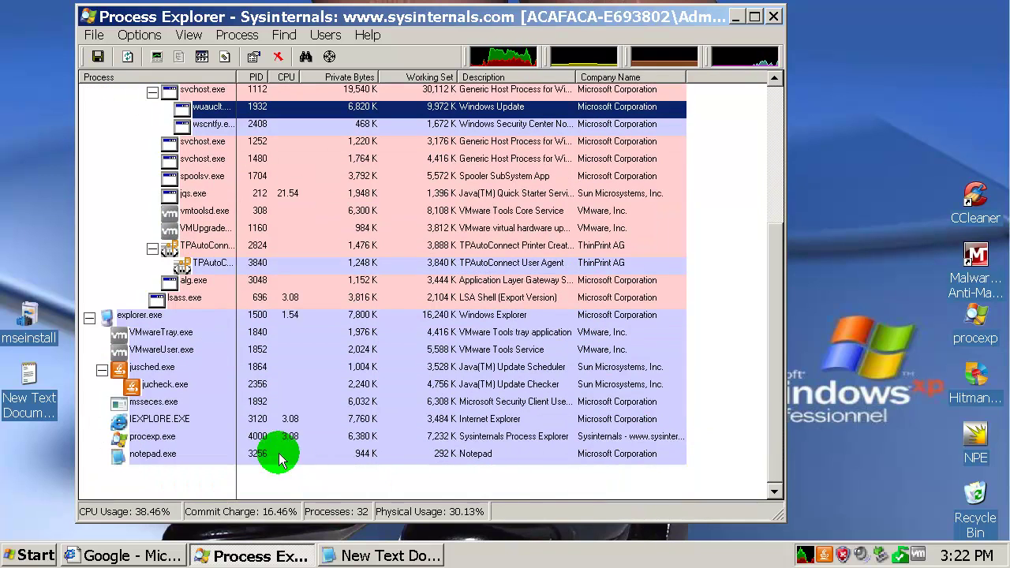
# Examine the msseces.exe, explorer.exe, lsass.exe and VMware upgrade processes, and return to the start of the process list.
pyautogui.click(502, 406)
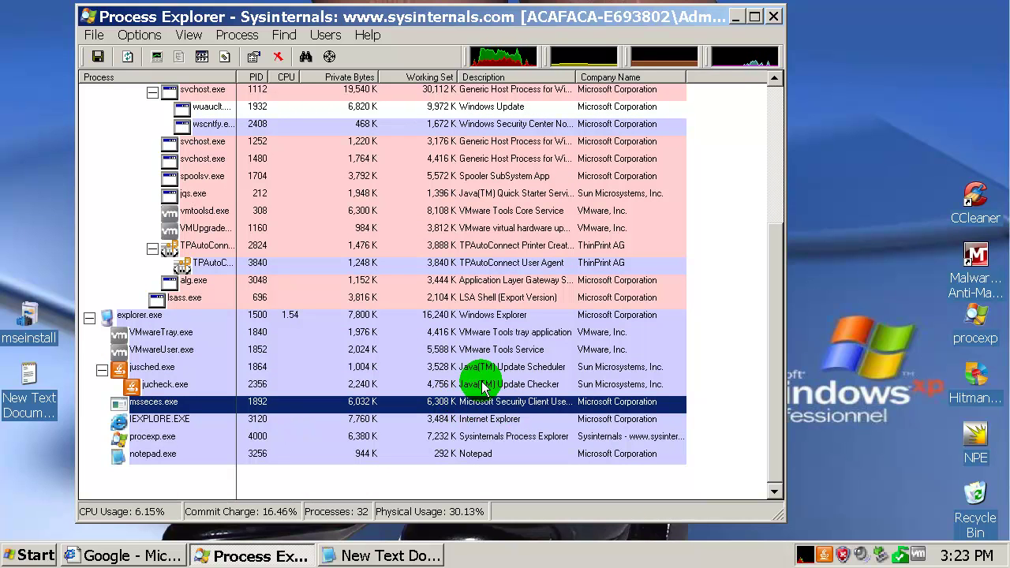
pyautogui.click(448, 315)
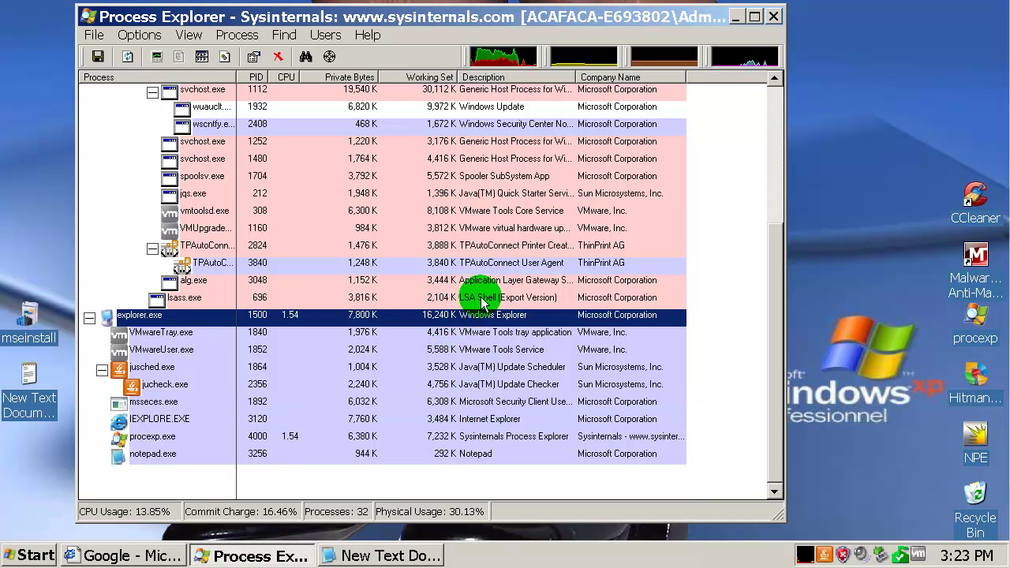
pyautogui.click(482, 301)
pyautogui.click(485, 228)
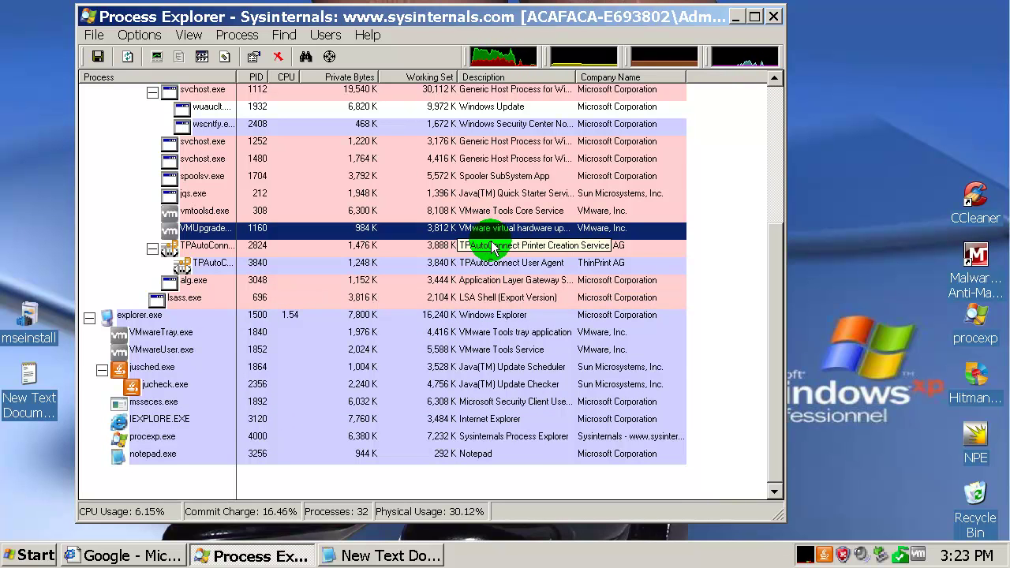
pyautogui.scroll(1, 486, 235)
pyautogui.scroll(3, 494, 246)
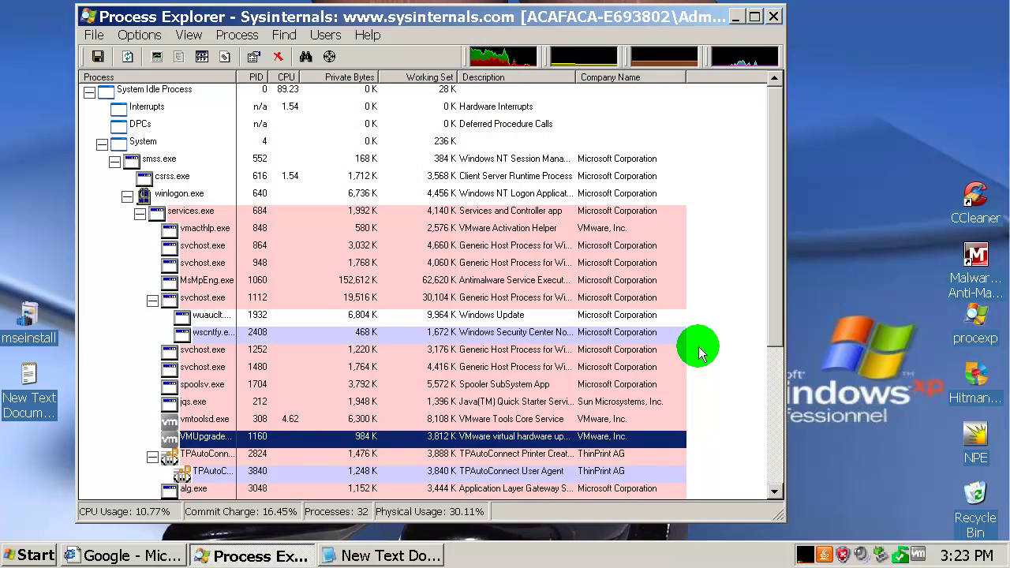
# Go through the process list again, examining the Internet Explorer, VMware tray and user, alg.exe and TPAutoConnect processes.
pyautogui.scroll(-2, 699, 351)
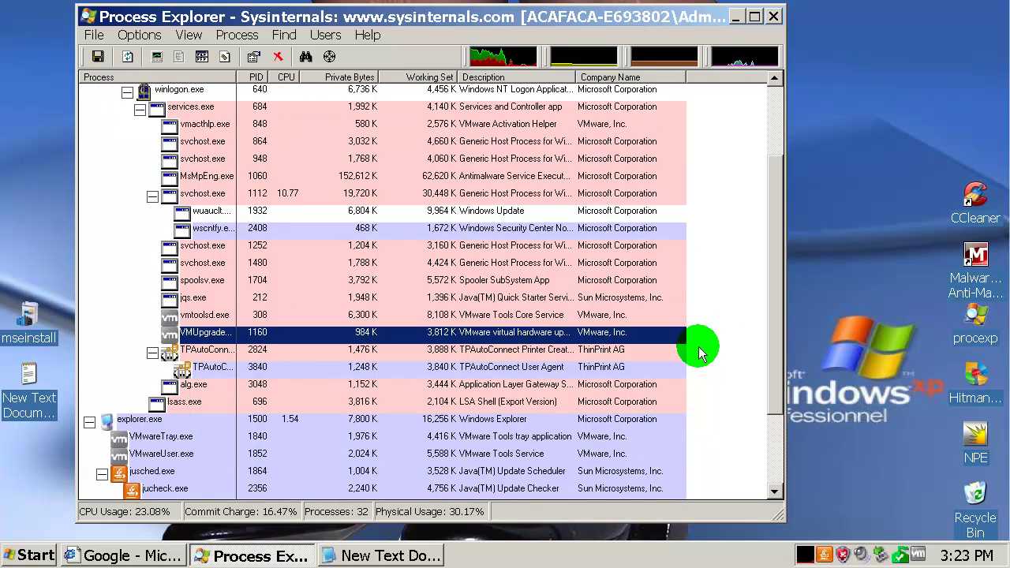
pyautogui.scroll(-2, 699, 352)
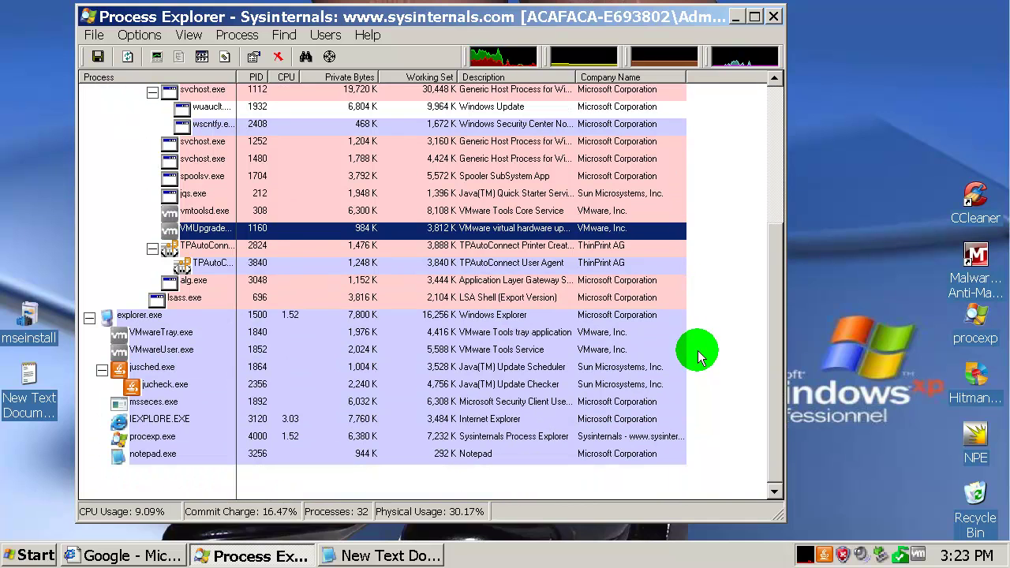
pyautogui.click(505, 417)
pyautogui.click(518, 332)
pyautogui.click(518, 352)
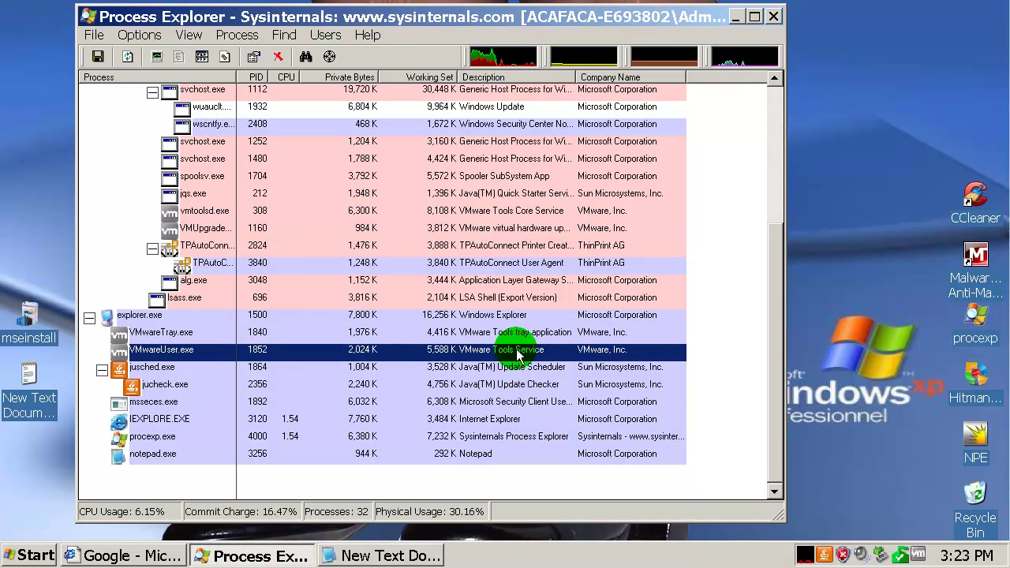
pyautogui.click(521, 282)
pyautogui.click(531, 246)
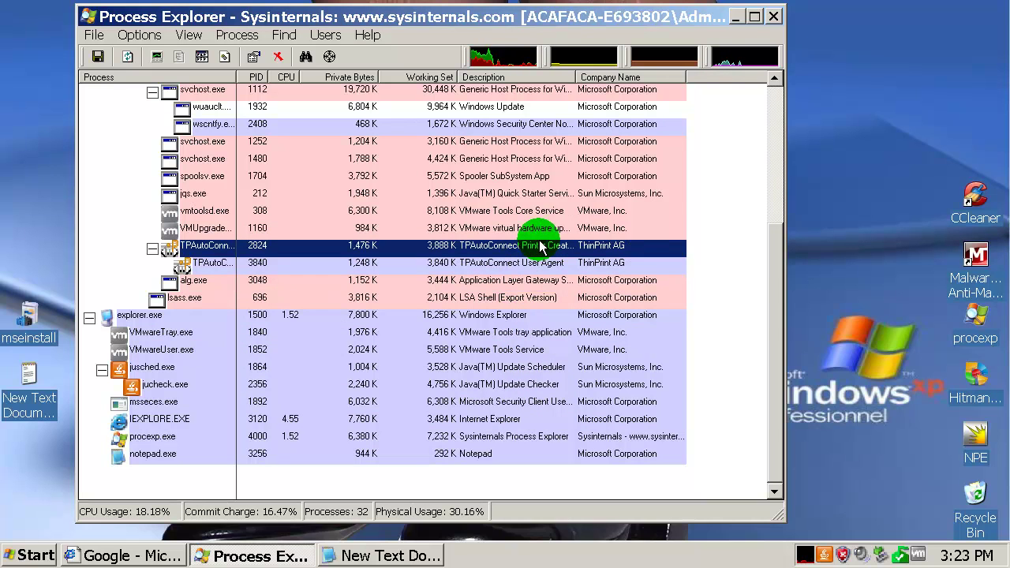
# Examine the svchost.exe, spoolsv.exe, wscntfy.exe and MsMpEng.exe entries in the process list.
pyautogui.click(541, 193)
pyautogui.click(543, 159)
pyautogui.scroll(2, 529, 197)
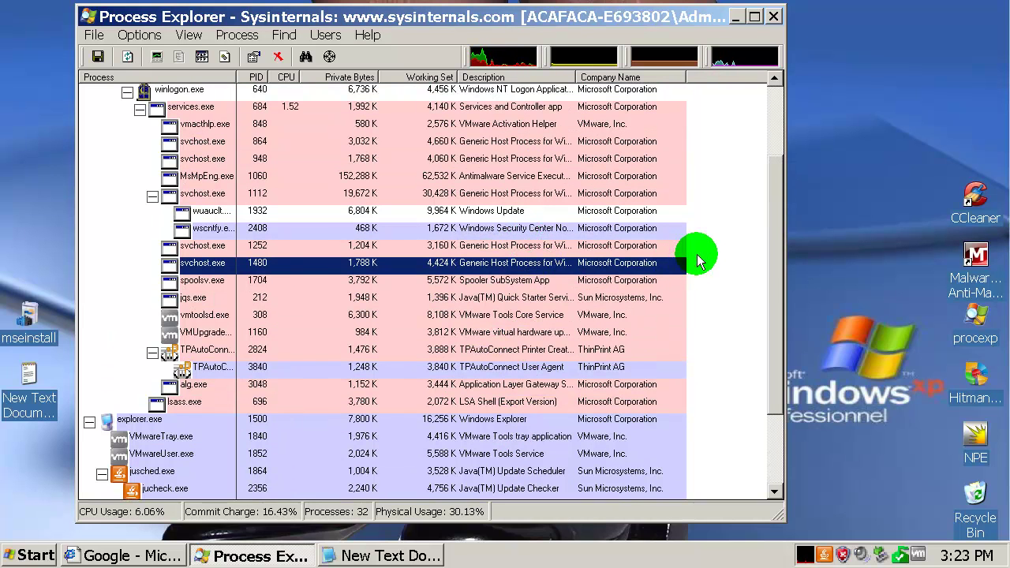
pyautogui.scroll(2, 661, 293)
pyautogui.scroll(-3, 661, 294)
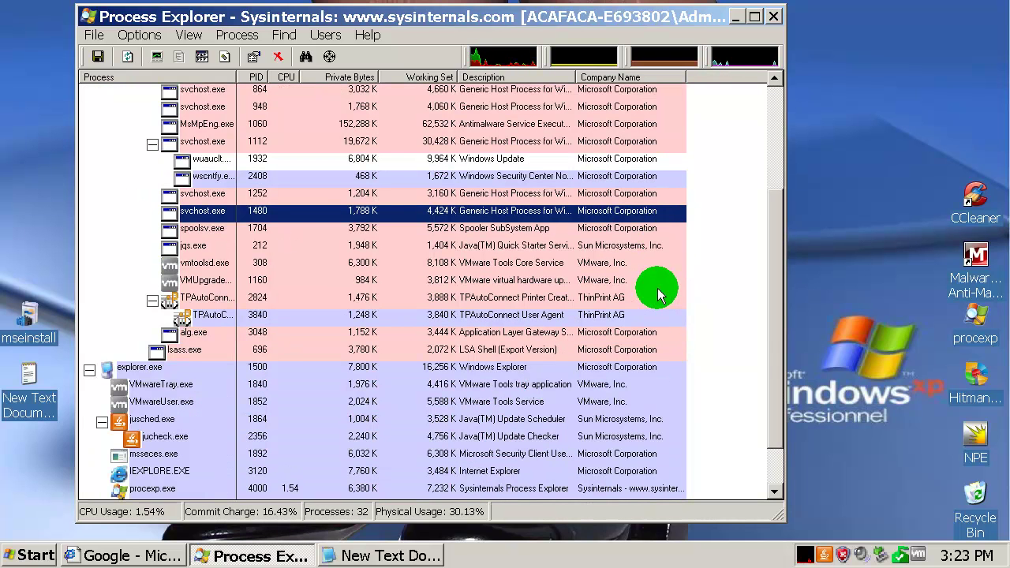
pyautogui.click(483, 226)
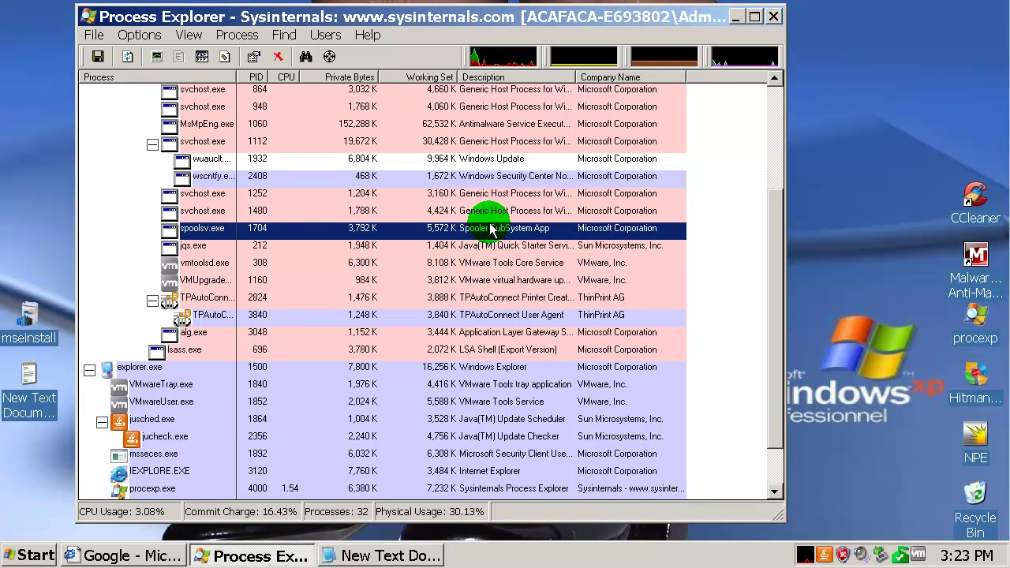
pyautogui.click(556, 179)
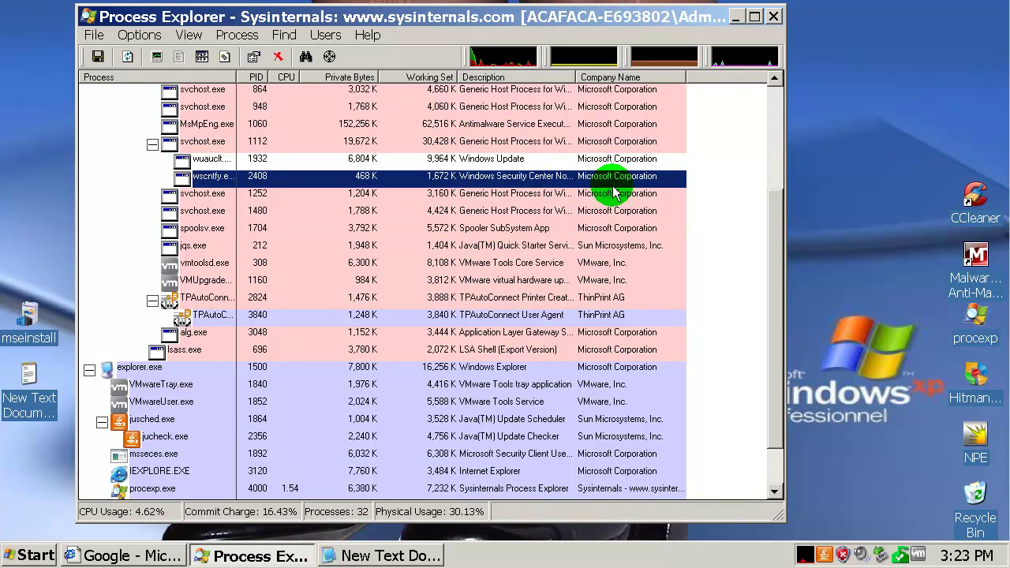
pyautogui.scroll(1, 620, 197)
pyautogui.click(493, 178)
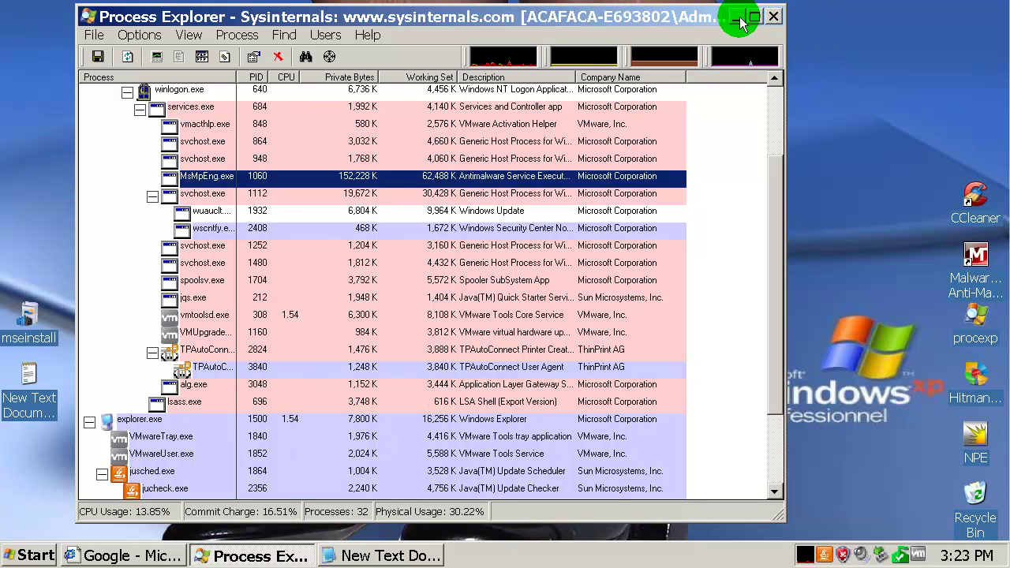
# Minimize Process Explorer and refresh the desktop.
pyautogui.click(738, 18)
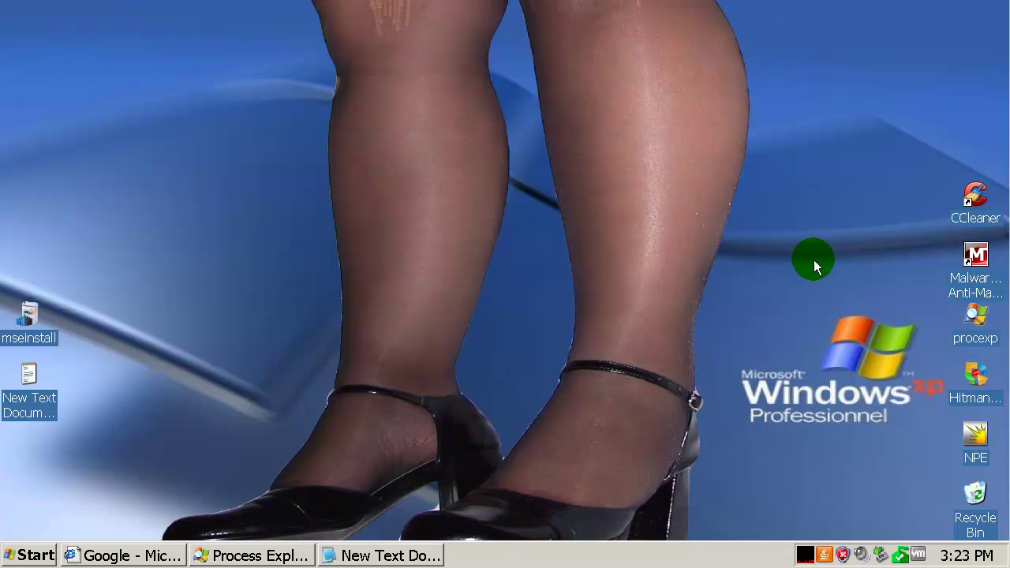
pyautogui.rightClick(663, 262)
pyautogui.click(699, 286)
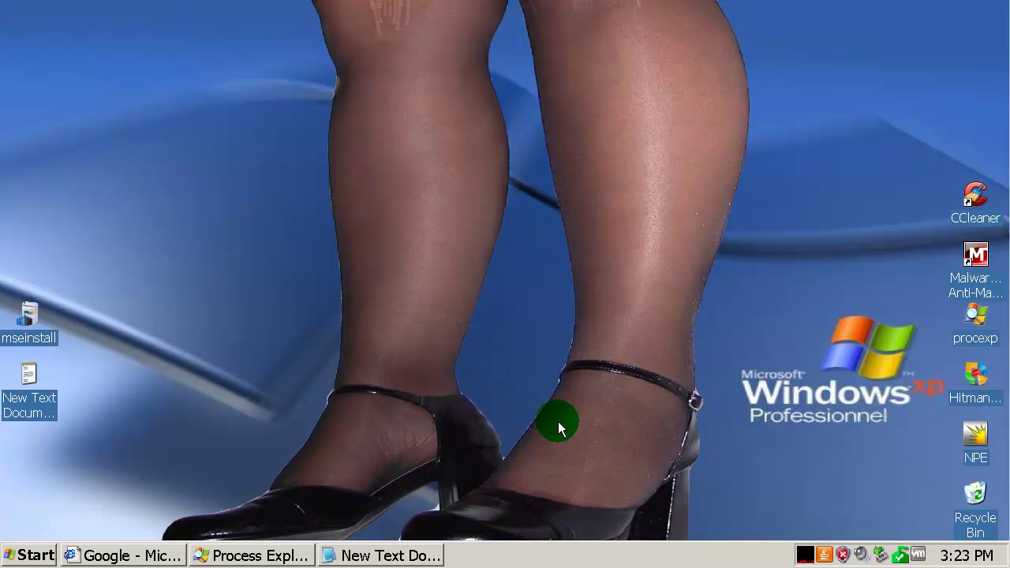
# Bring up Internet Explorer and the Notepad sample list, open the trojan address ending in cw2010.exe, and clean the threat with Security Essentials.
pyautogui.click(158, 557)
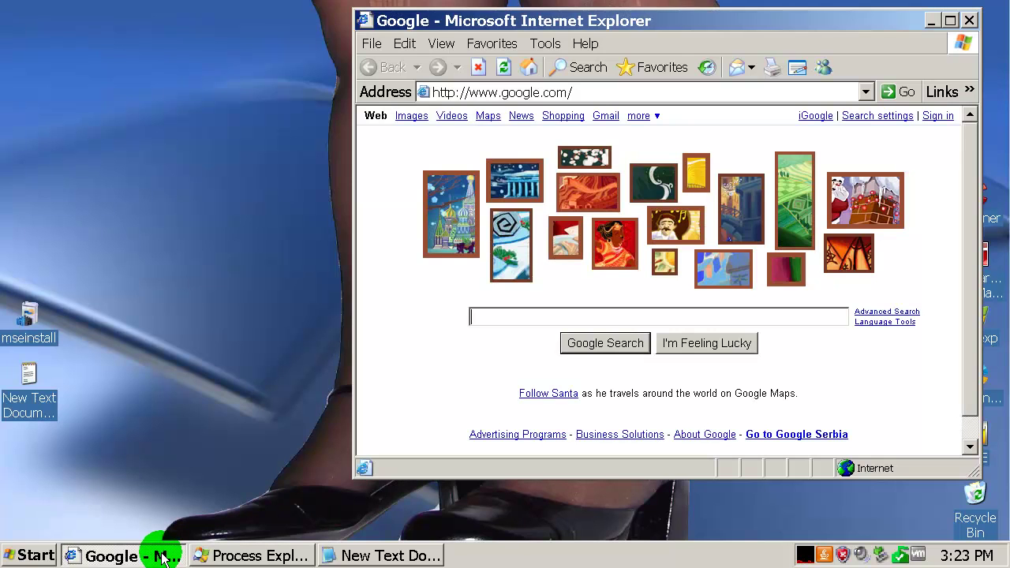
pyautogui.click(410, 556)
pyautogui.click(183, 109)
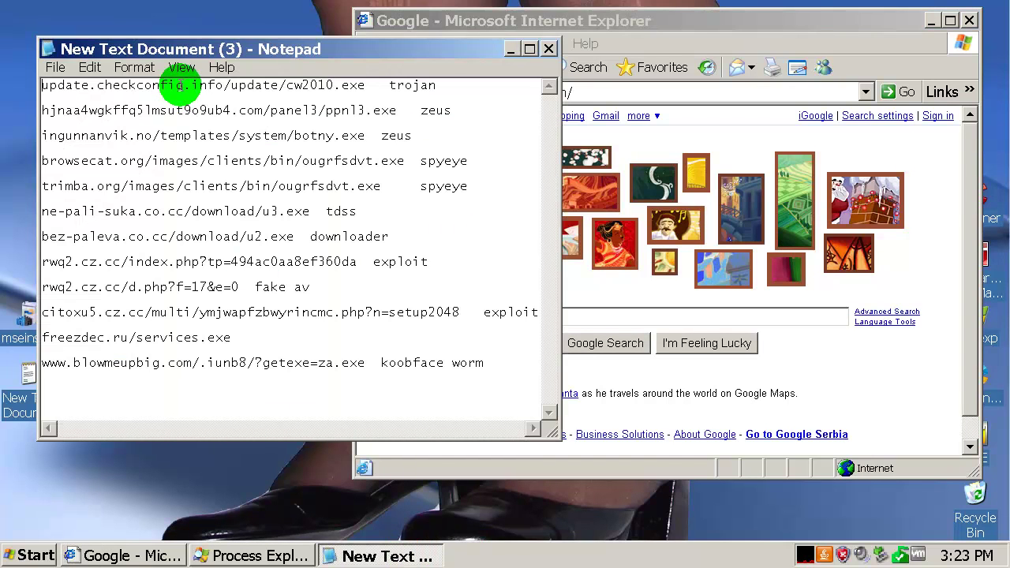
pyautogui.doubleClick(181, 85)
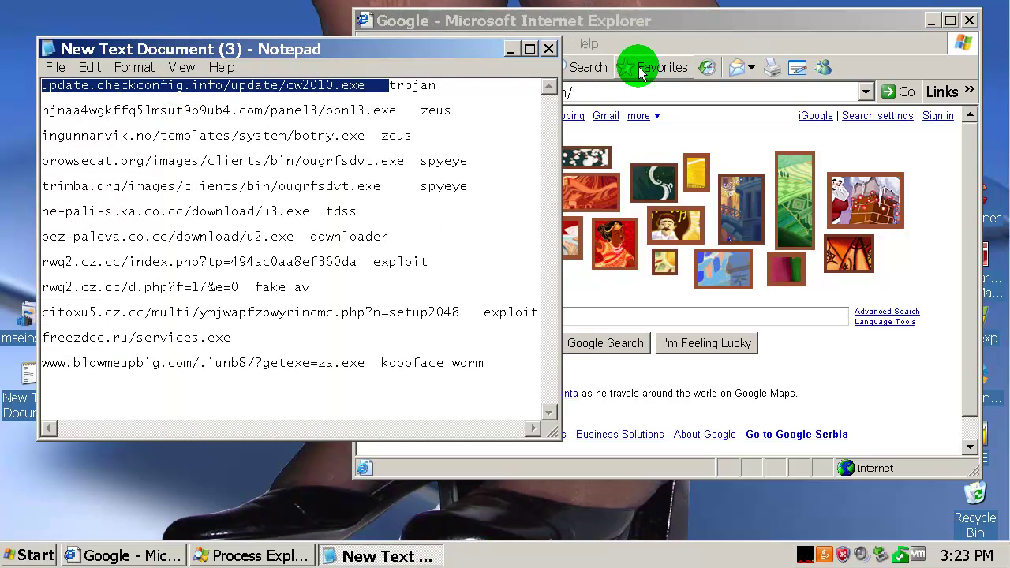
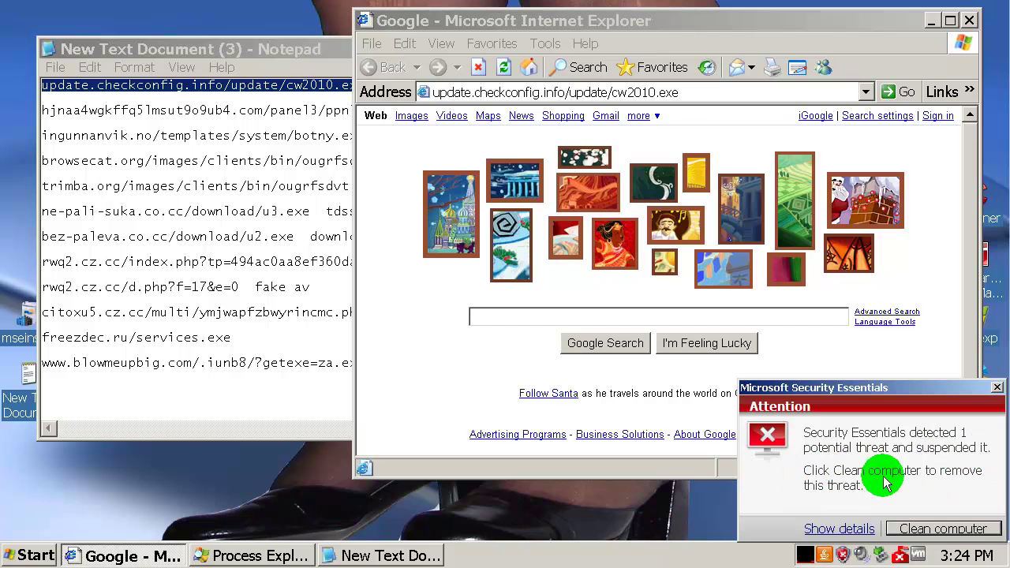
pyautogui.click(954, 530)
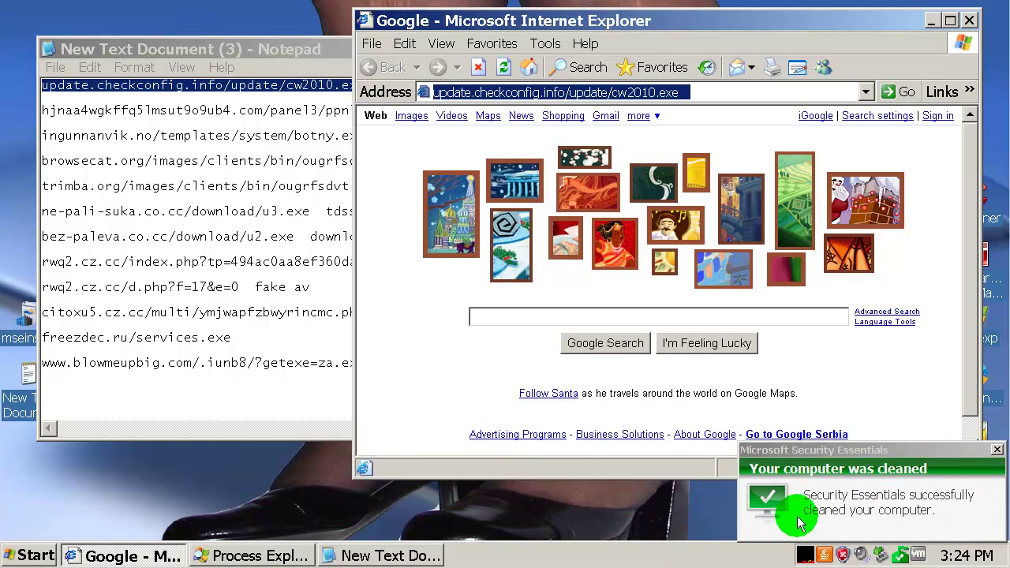
pyautogui.click(998, 451)
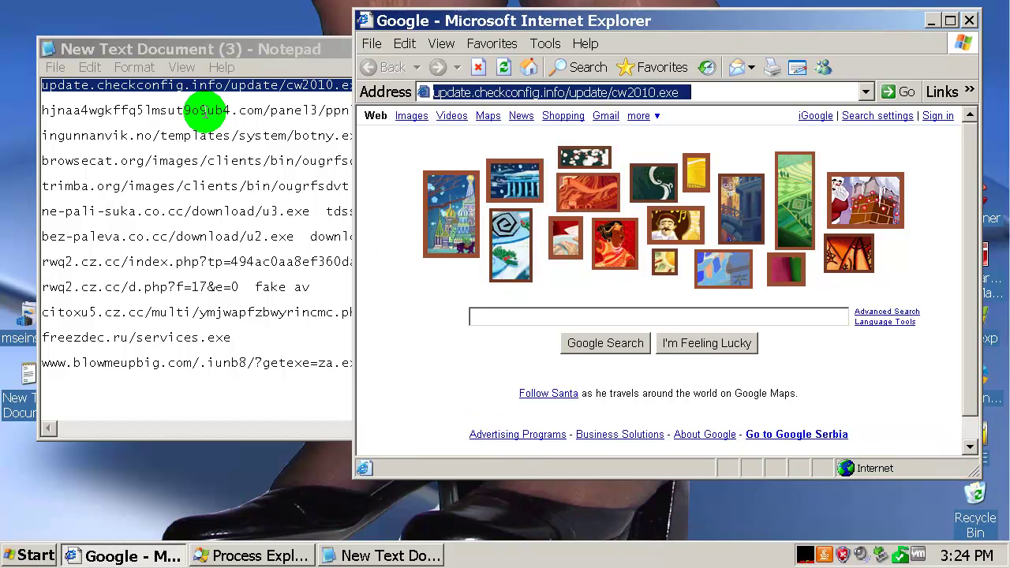
# Open the listed zeus address ending in ppnl3.exe in Internet Explorer, run the file, clean the threat and dismiss the notification.
pyautogui.doubleClick(204, 111)
pyautogui.hotkey('ctrl', 'c')
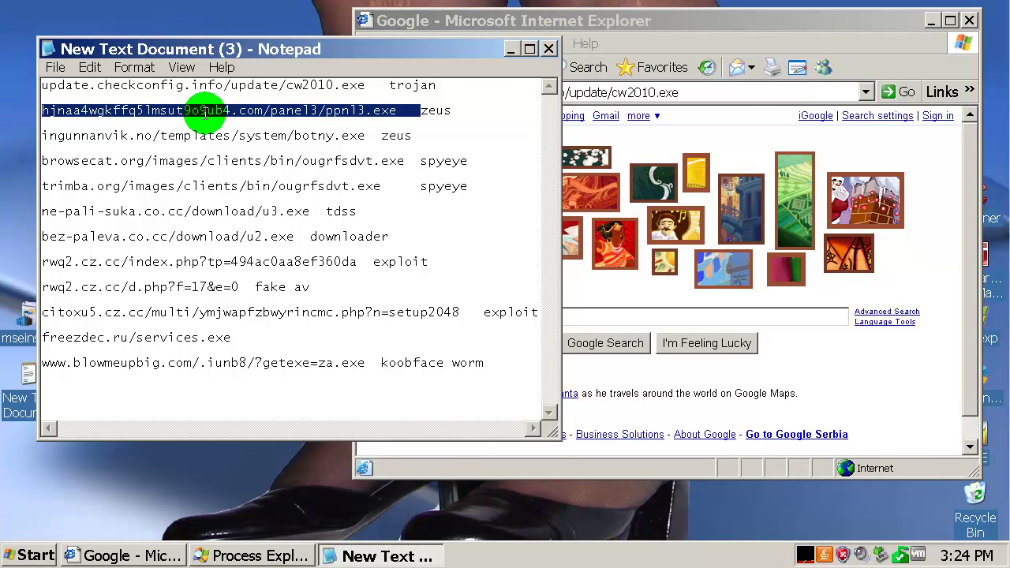
pyautogui.click(783, 91)
pyautogui.hotkey('ctrl', 'v')
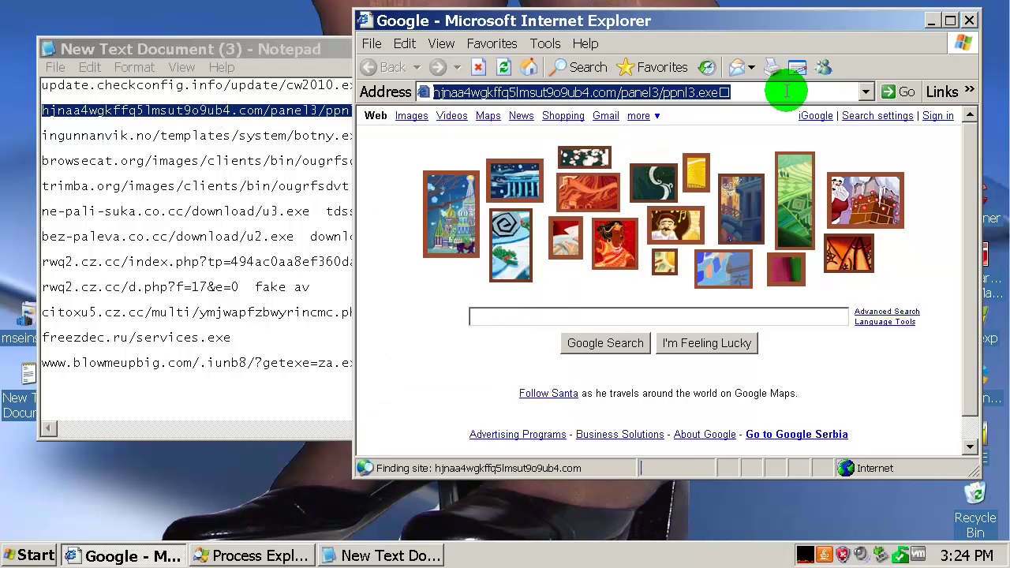
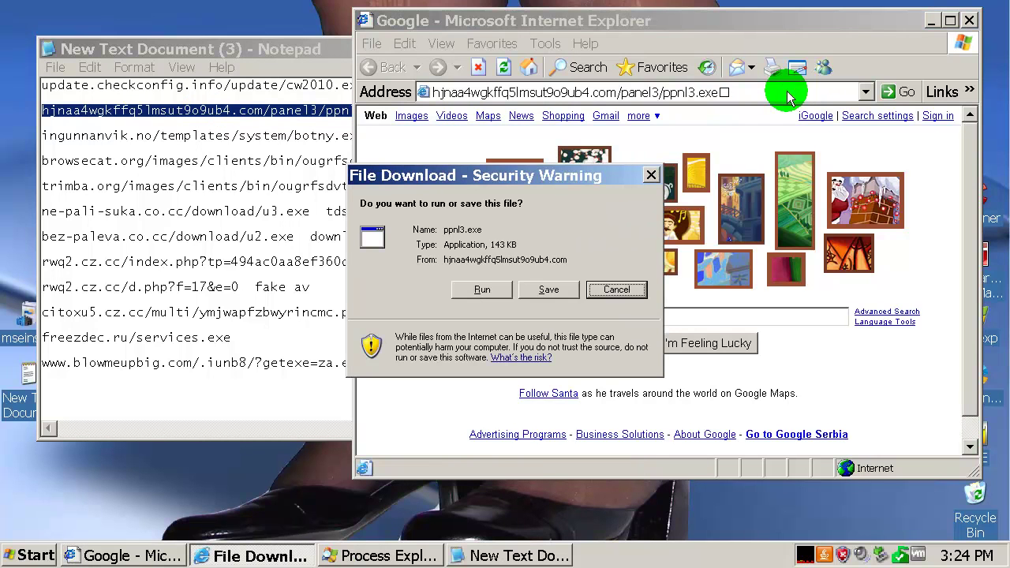
pyautogui.click(476, 290)
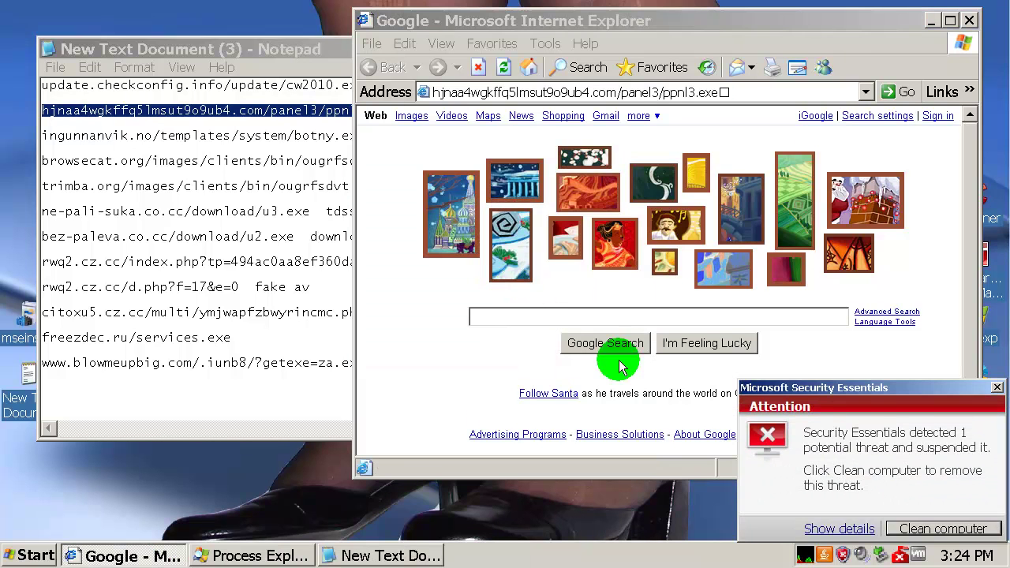
pyautogui.click(922, 530)
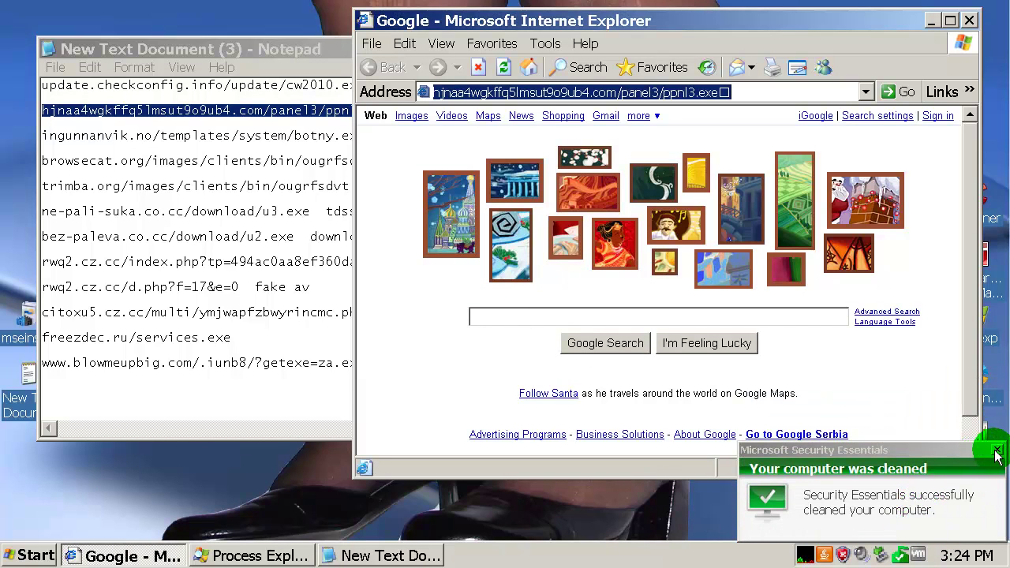
pyautogui.click(996, 455)
# Open the listed zeus address ending in botny.exe in Internet Explorer, clean the threat and dismiss the notification.
pyautogui.doubleClick(169, 136)
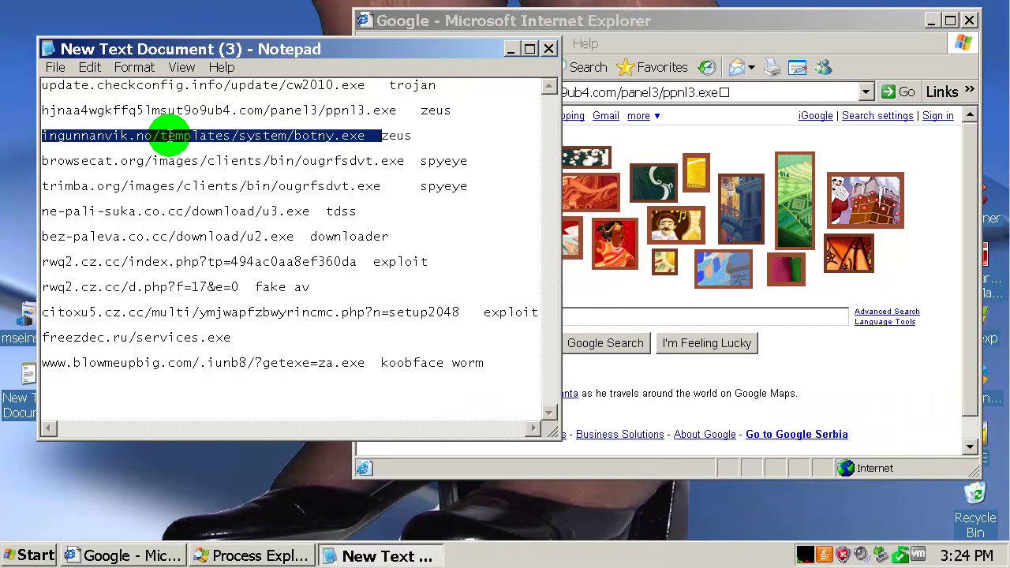
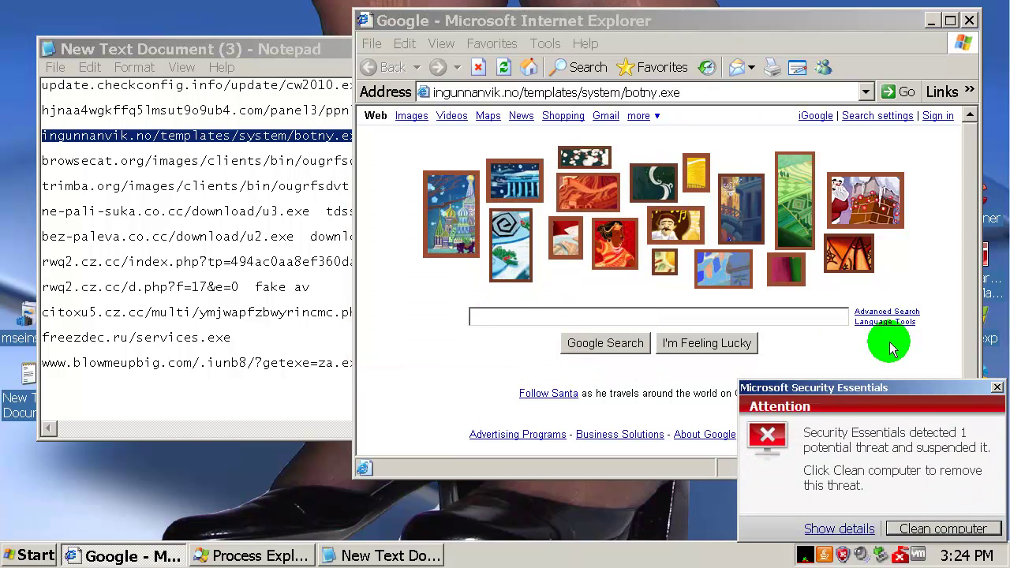
pyautogui.click(896, 530)
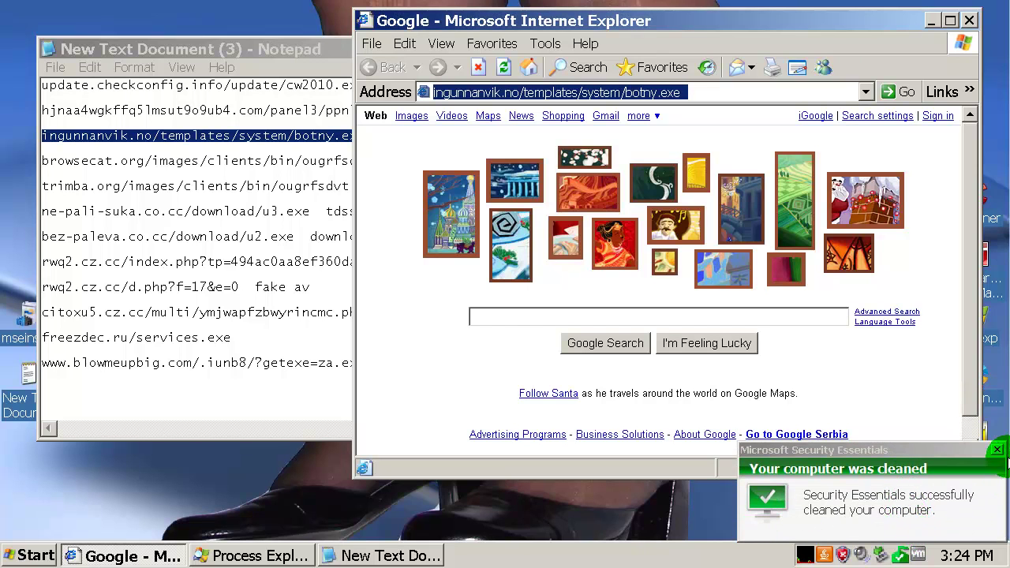
pyautogui.click(997, 450)
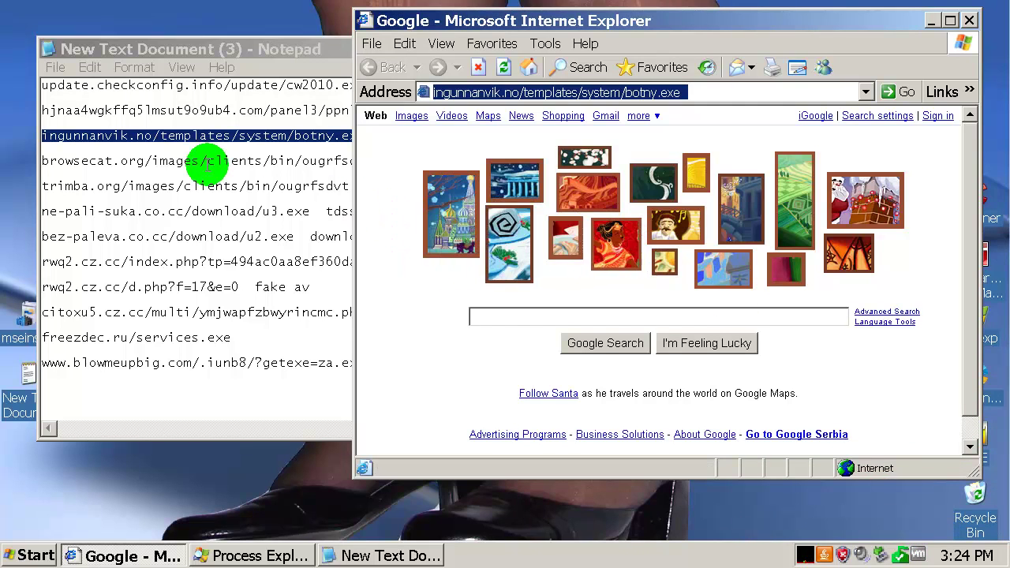
# Open the browsecat.org spyeye address from the list in Internet Explorer, run ougrfsdvt.exe and clean the threat.
pyautogui.doubleClick(207, 162)
pyautogui.hotkey('ctrl', 'c')
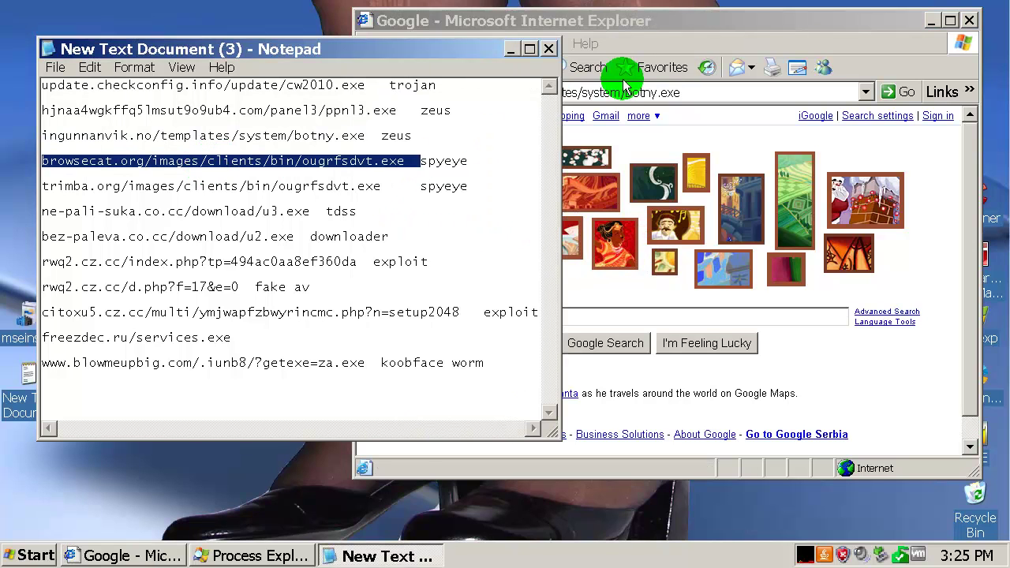
pyautogui.click(699, 94)
pyautogui.hotkey('ctrl', 'v')
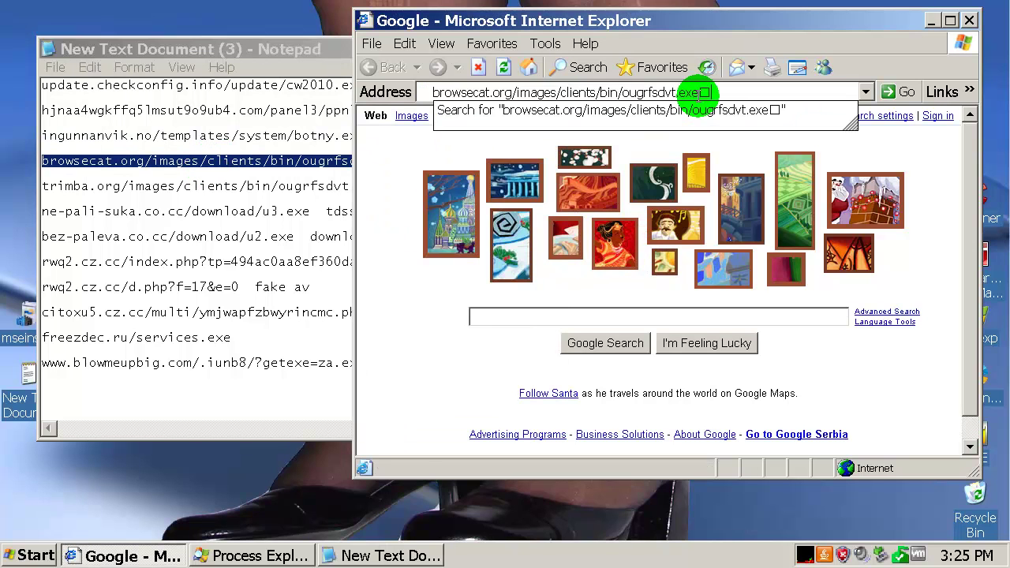
pyautogui.press('Return')
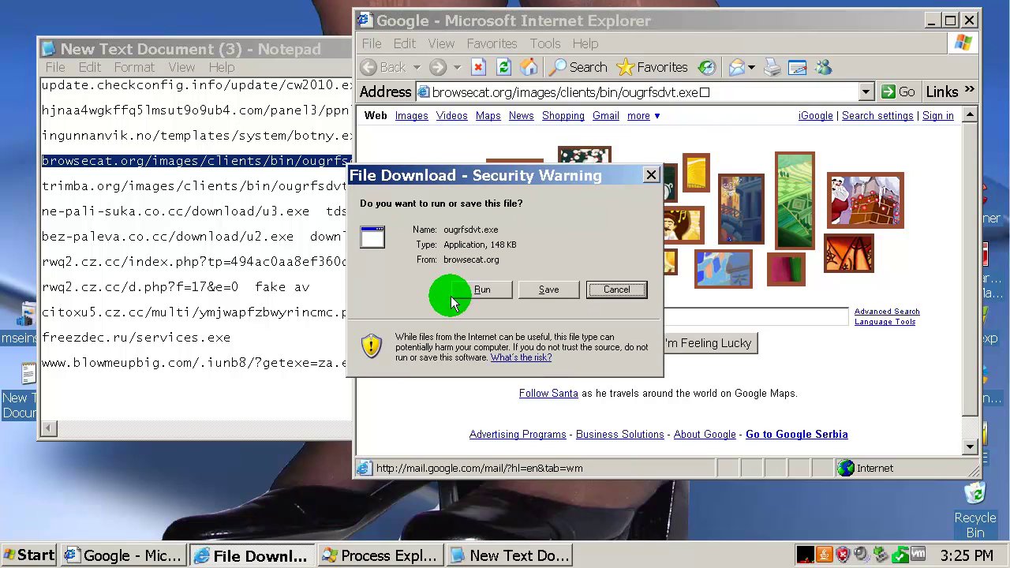
pyautogui.click(462, 290)
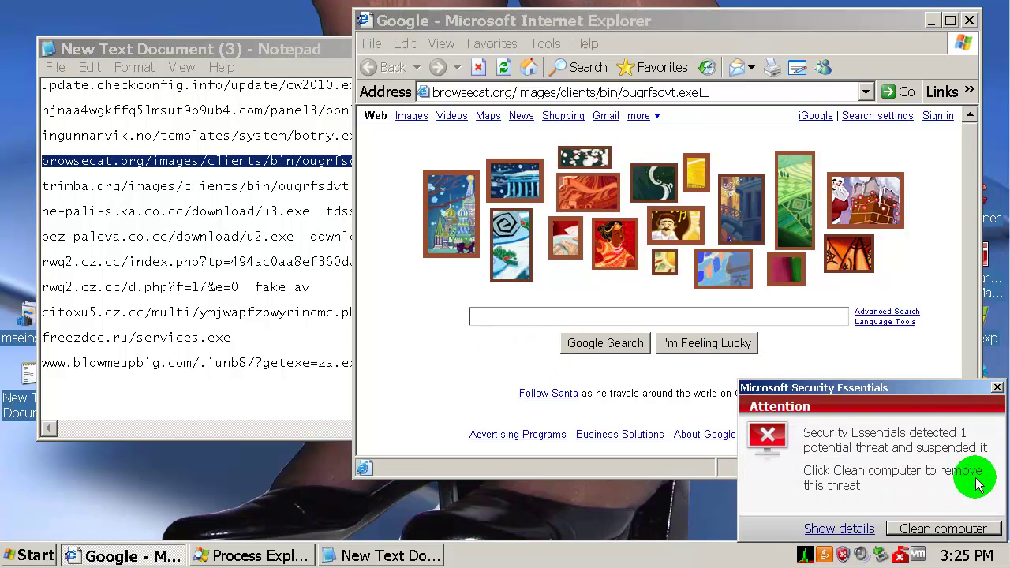
pyautogui.click(977, 531)
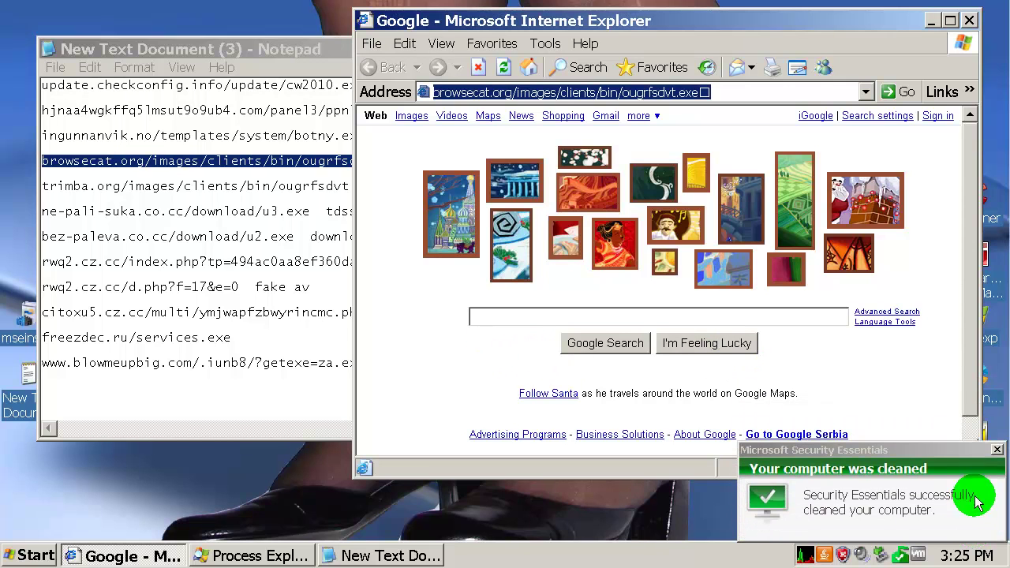
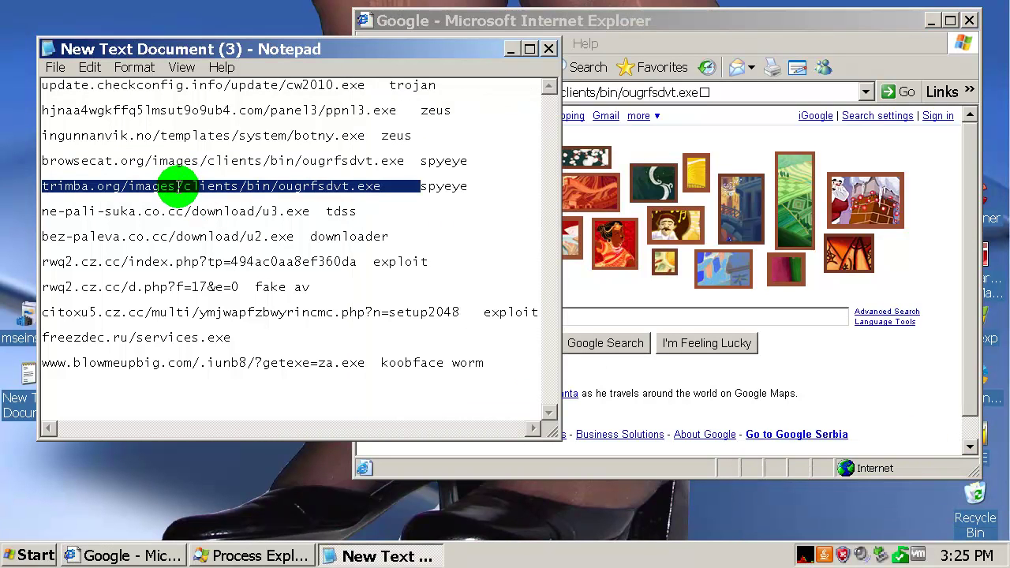
# Open the trimba.org spyeye address in Internet Explorer, run ougrfsdvt.exe, clean the threat and dismiss the notification.
pyautogui.click(756, 96)
pyautogui.write('trimba.org/images/clients/bin/ougrfsdvt.exe')
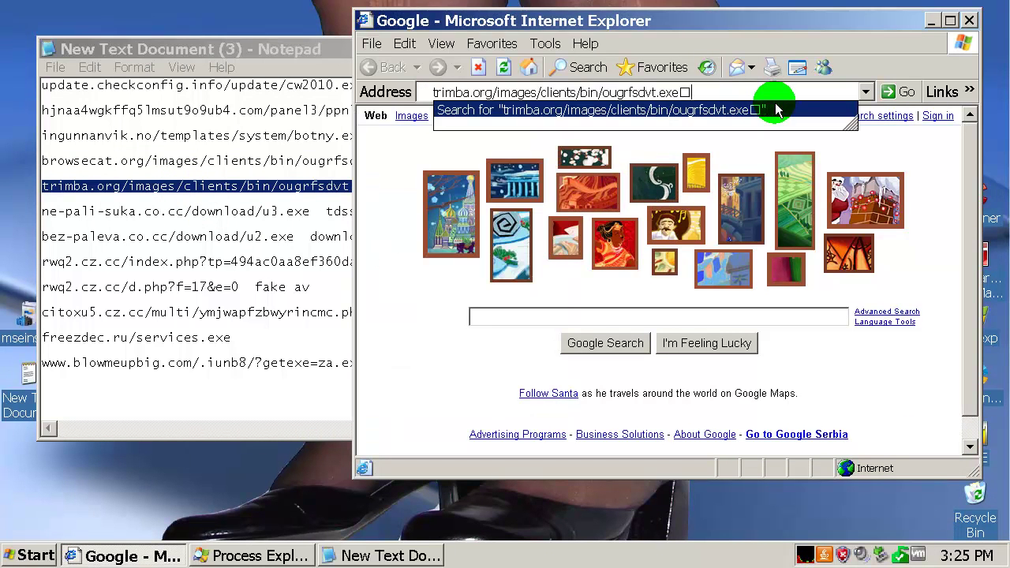
pyautogui.press('Return')
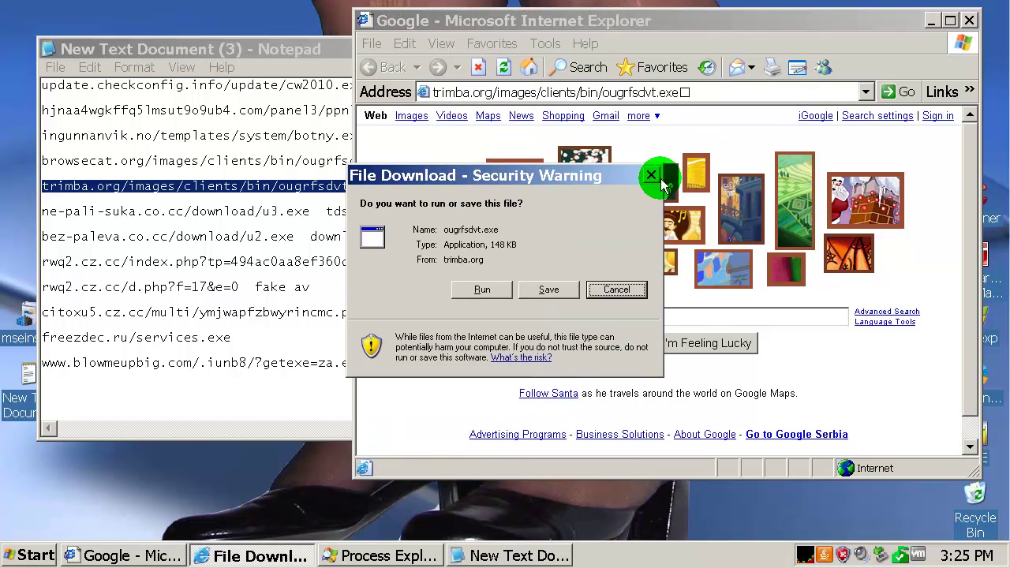
pyautogui.click(473, 290)
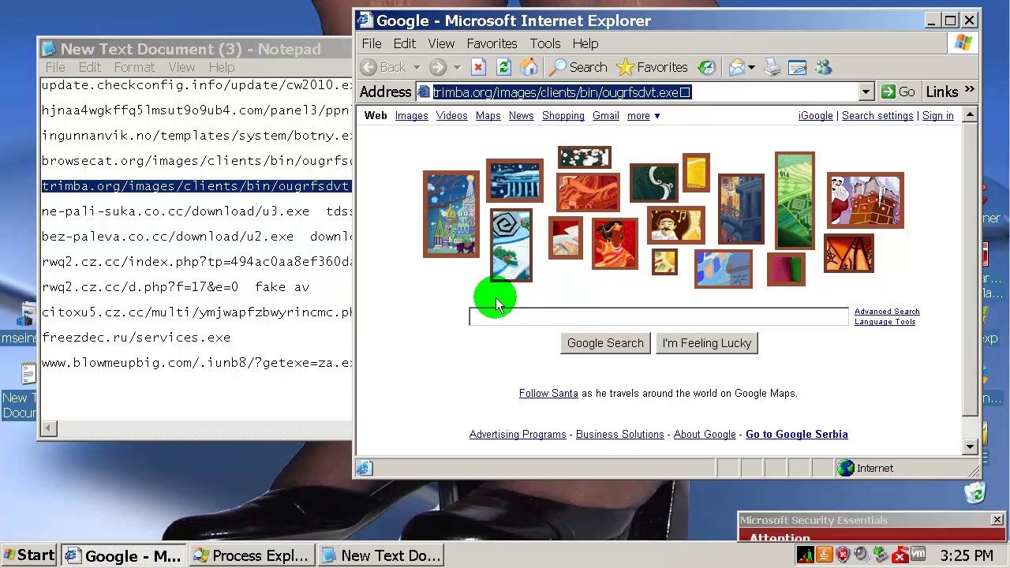
pyautogui.click(963, 534)
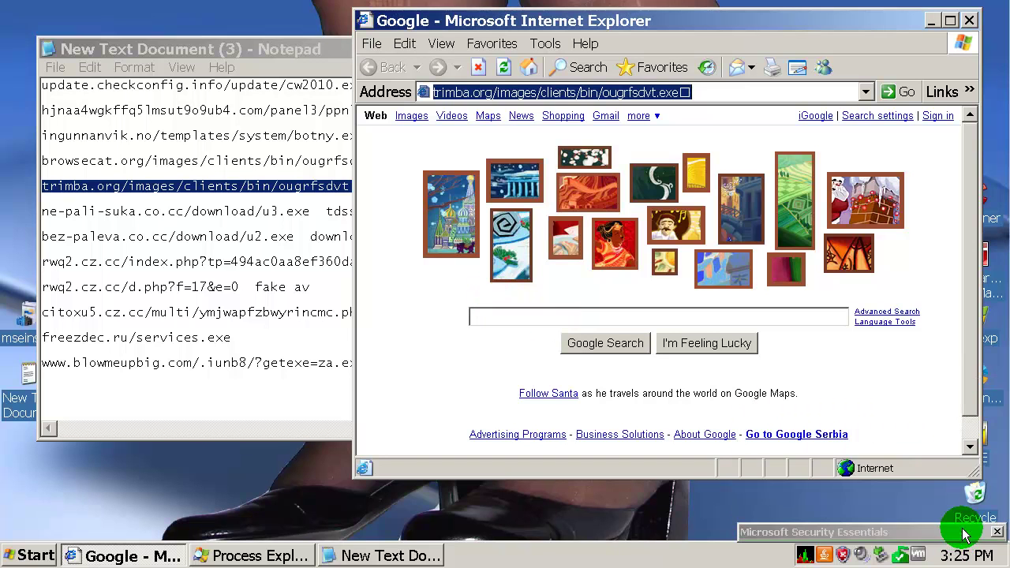
pyautogui.click(995, 453)
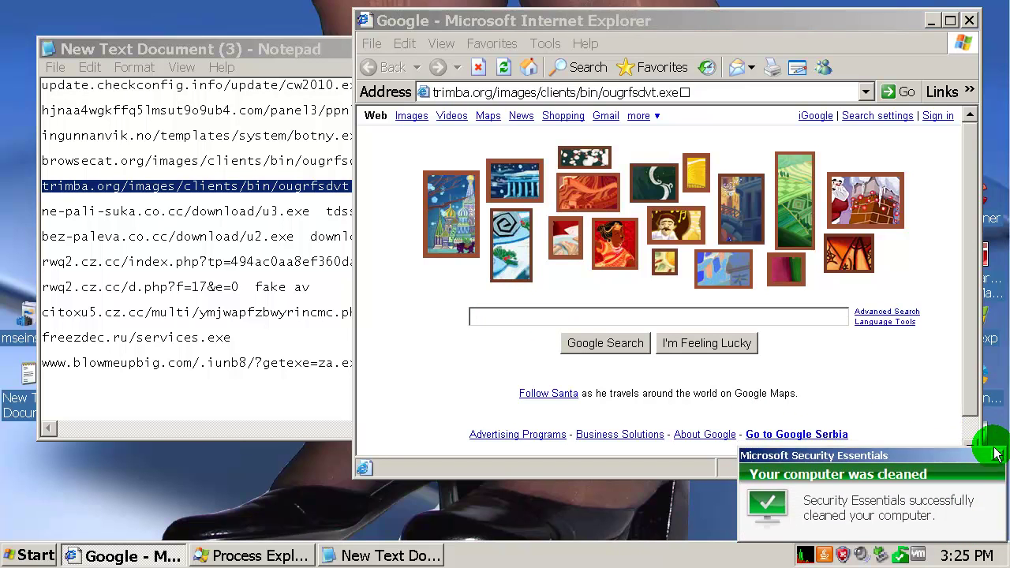
# Open the listed tdss address ending in u3.exe in Internet Explorer, run the file and confirm the unknown publisher warning.
pyautogui.doubleClick(168, 212)
pyautogui.hotkey('ctrl', 'c')
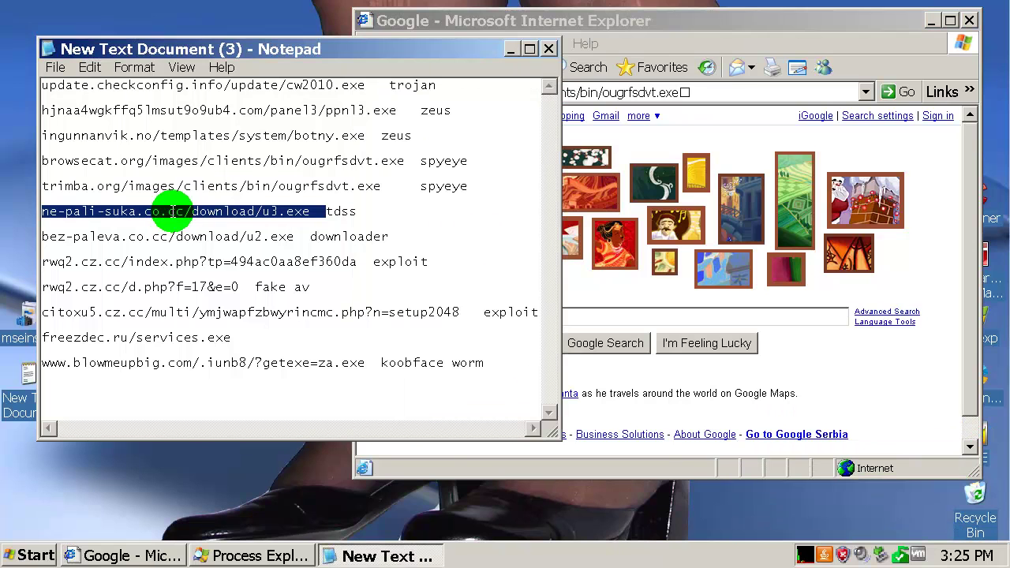
pyautogui.click(722, 95)
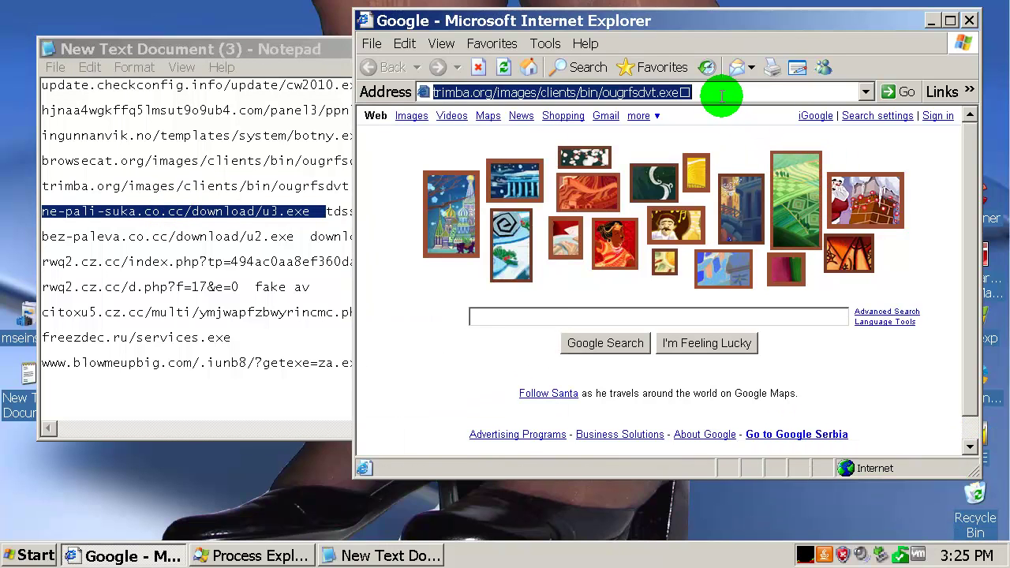
pyautogui.hotkey('ctrl', 'v')
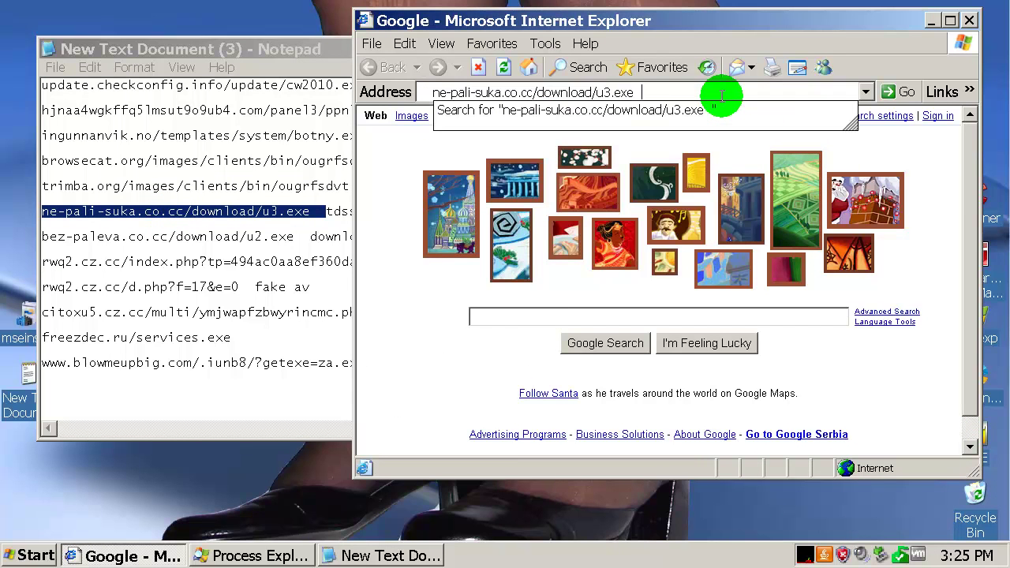
pyautogui.press('Return')
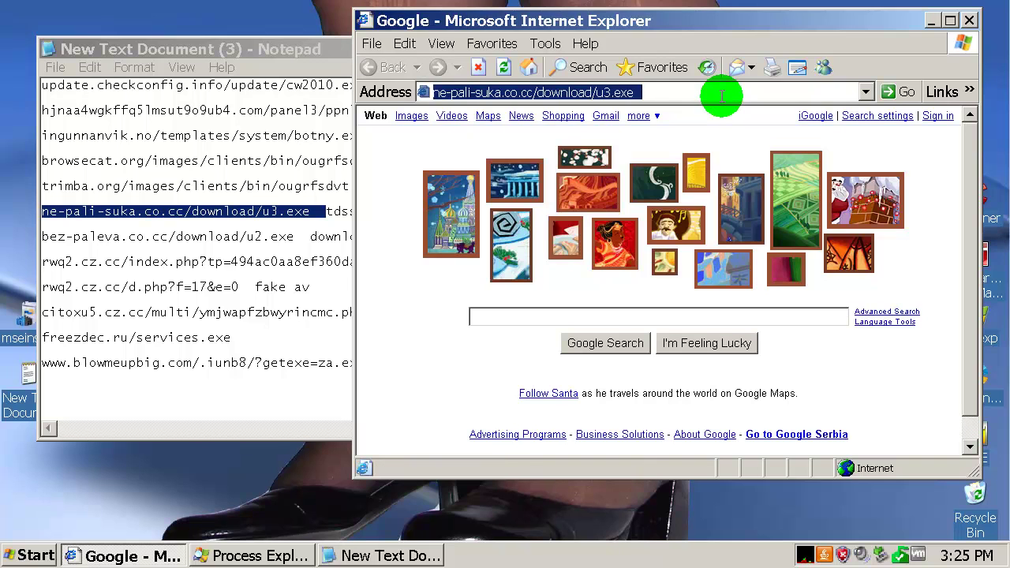
pyautogui.click(504, 287)
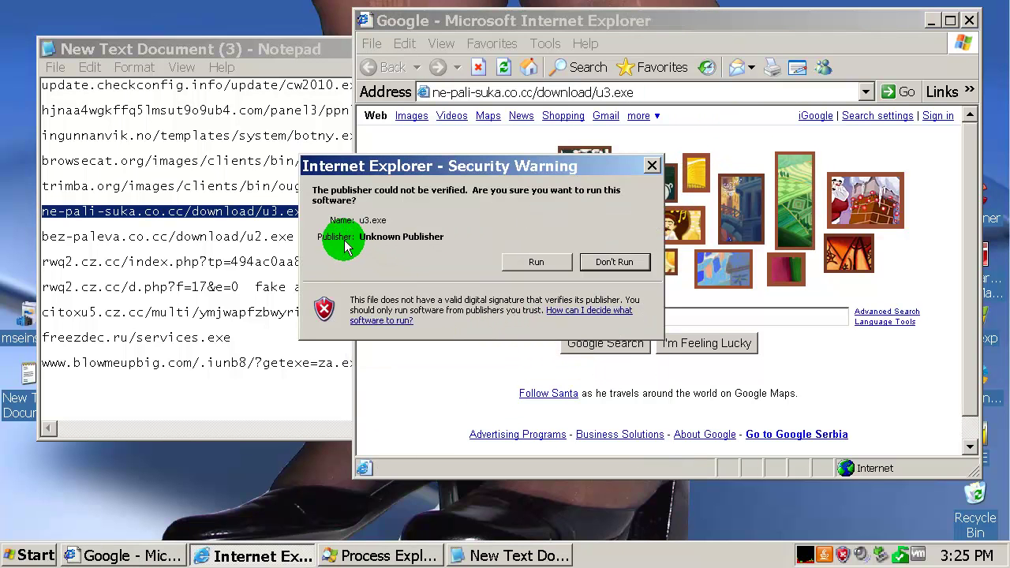
pyautogui.click(545, 264)
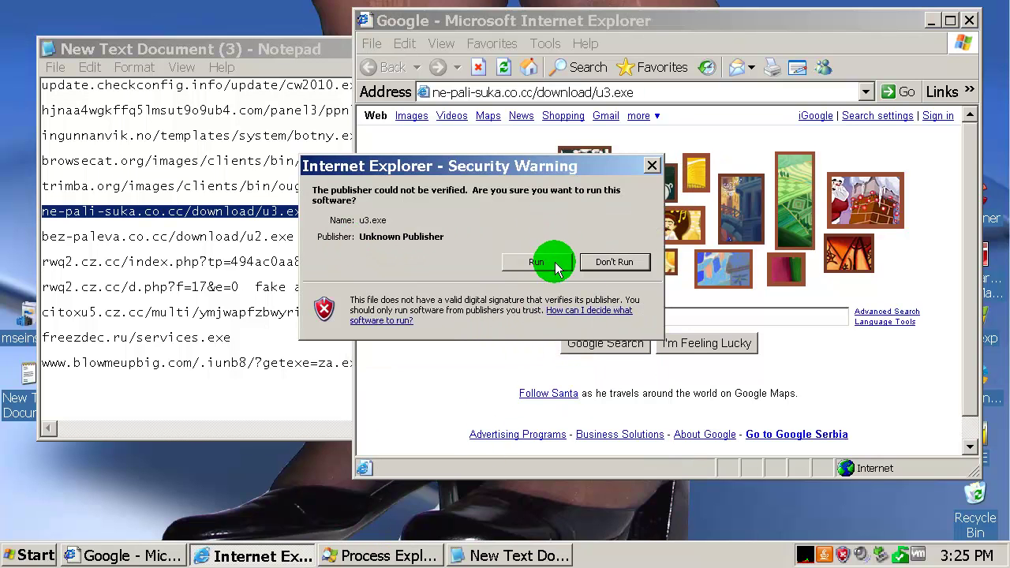
pyautogui.click(562, 265)
# Examine the running processes in Process Explorer for activity from u3.exe, including those under spoolsv.exe and explorer.exe, and minimize it.
pyautogui.click(268, 553)
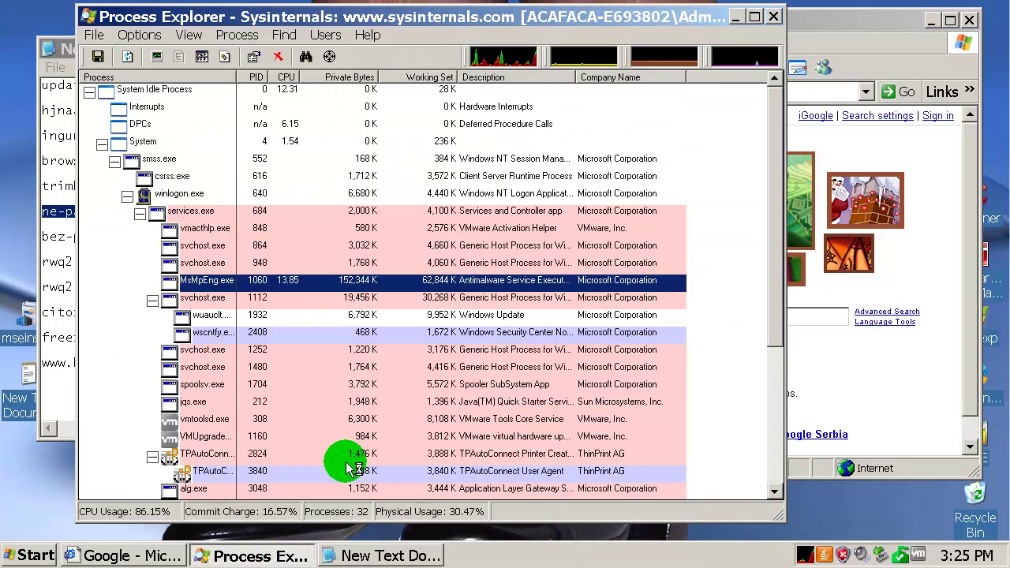
pyautogui.scroll(-5, 426, 418)
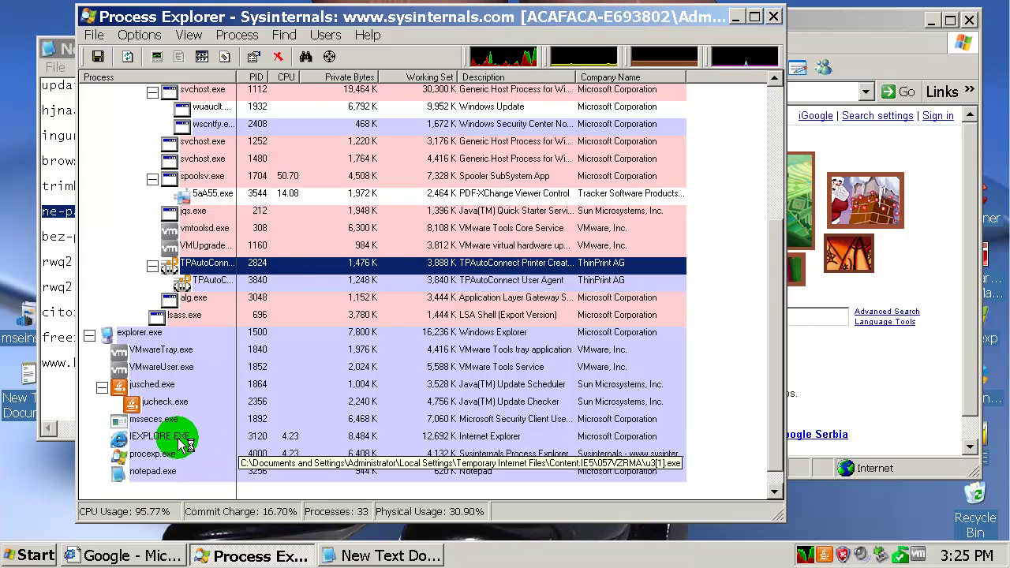
pyautogui.click(292, 384)
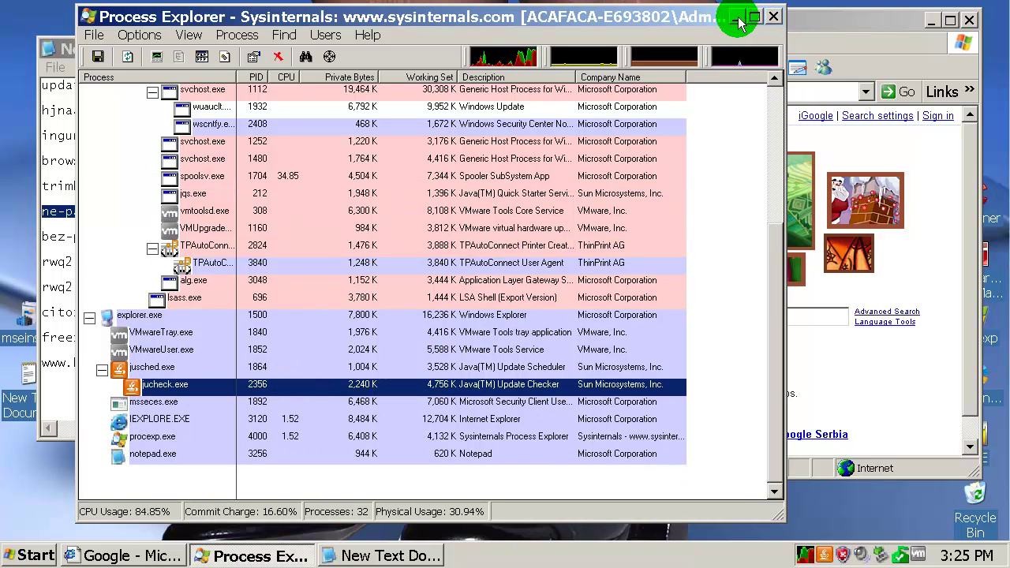
pyautogui.click(738, 23)
# Open the listed downloader address ending in u2.exe in Internet Explorer, run the file, clean the threat and dismiss the notification.
pyautogui.click(106, 237)
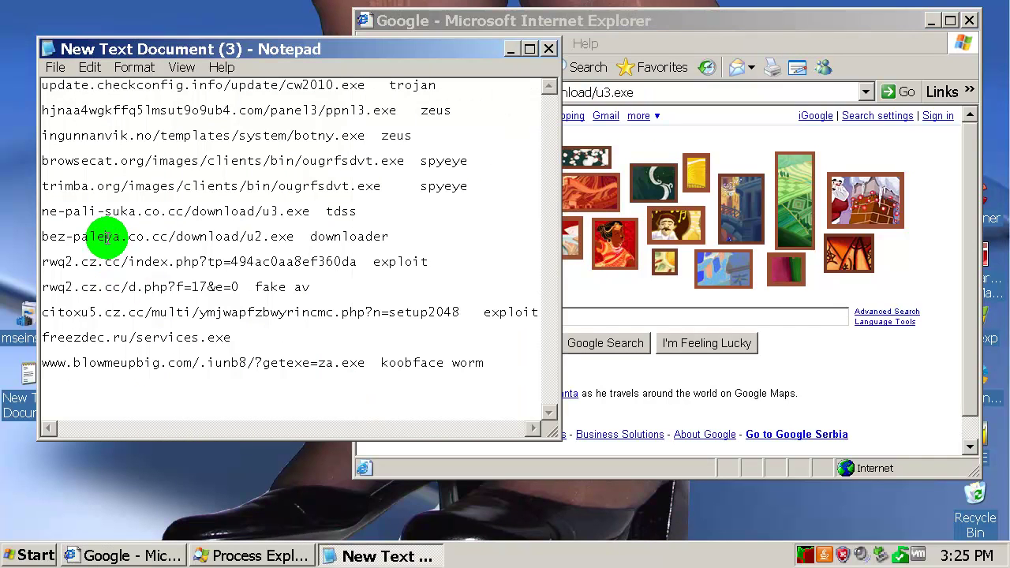
pyautogui.doubleClick(105, 237)
pyautogui.hotkey('ctrl', 'c')
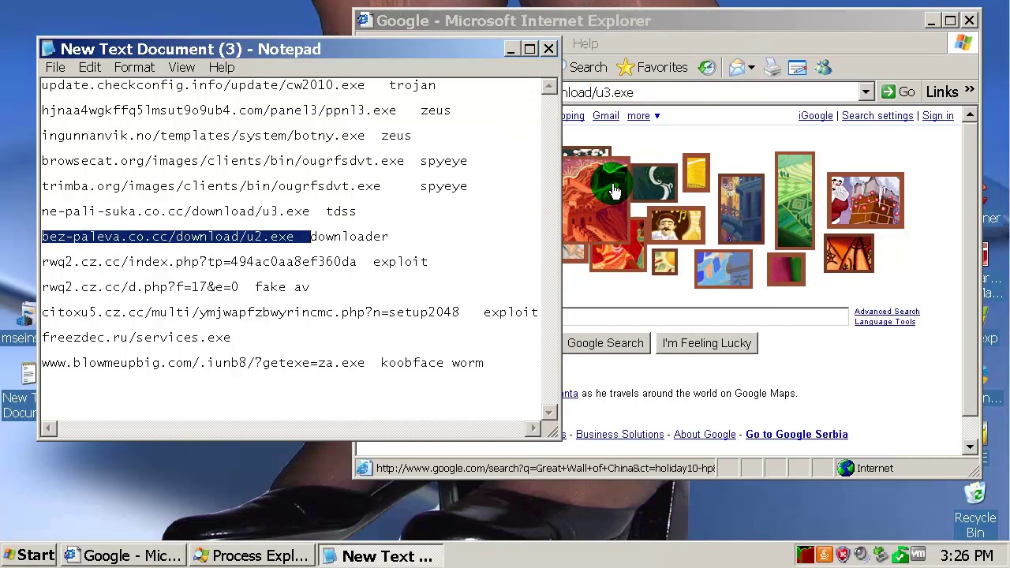
pyautogui.click(683, 96)
pyautogui.hotkey('ctrl', 'v')
pyautogui.press('Return')
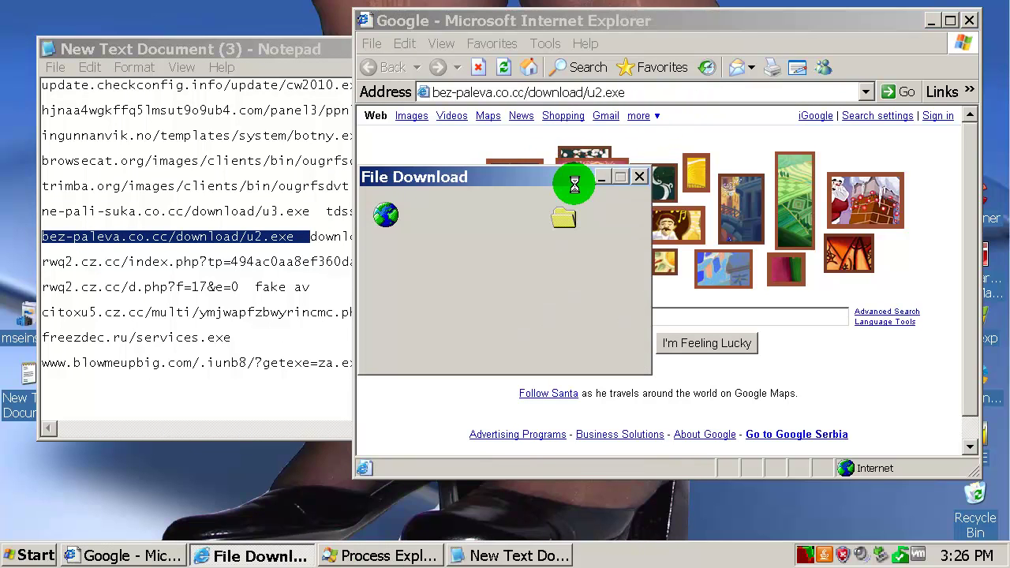
pyautogui.click(496, 289)
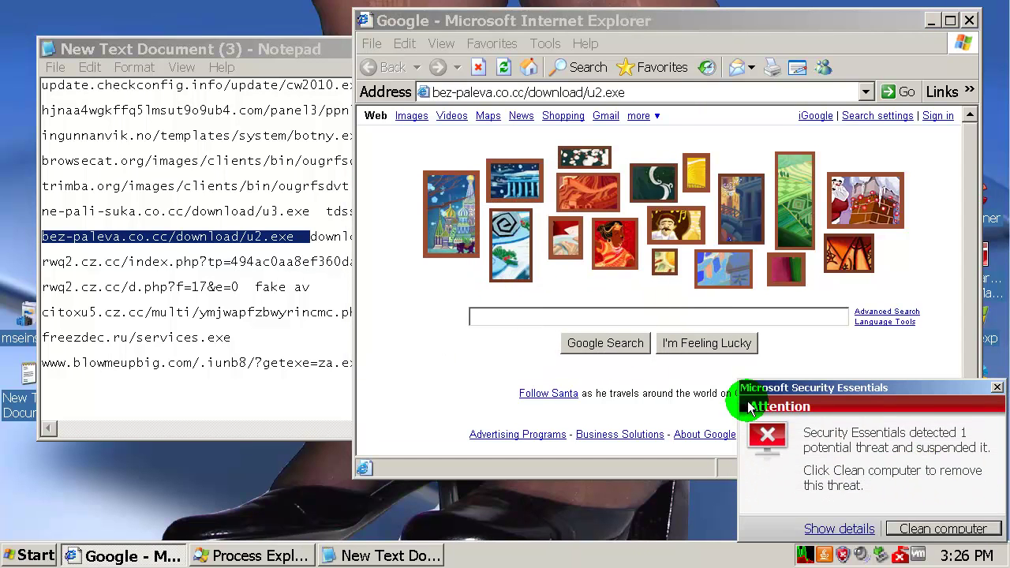
pyautogui.click(982, 530)
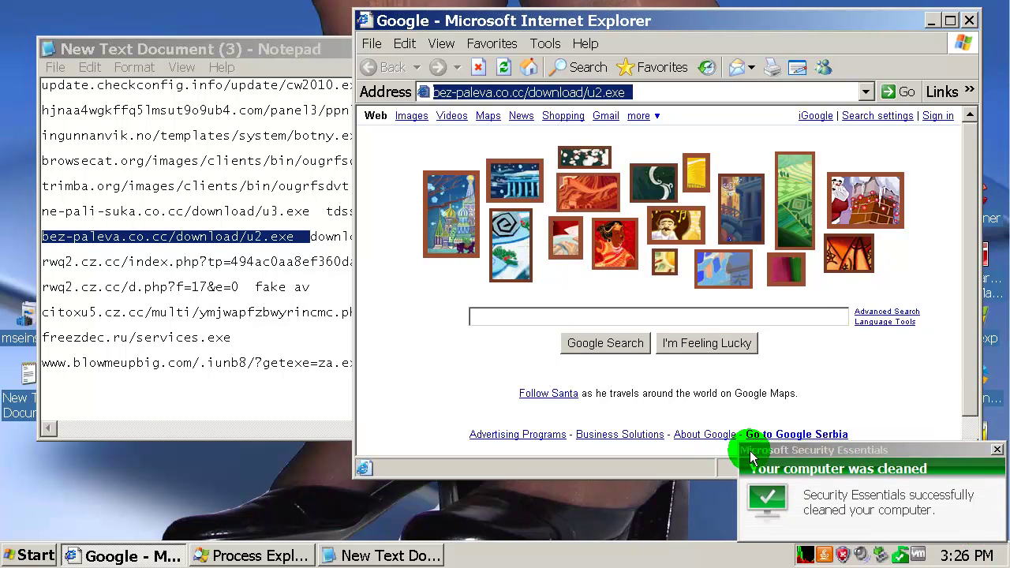
pyautogui.click(998, 452)
# Open the rwq2.cz.cc index.php exploit address from the list in Internet Explorer.
pyautogui.click(192, 261)
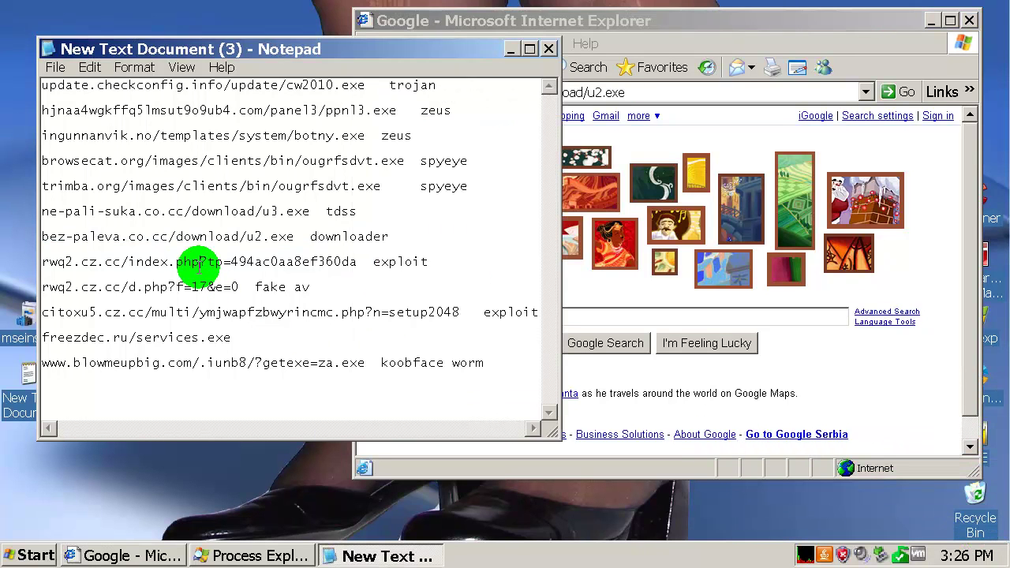
pyautogui.doubleClick(198, 262)
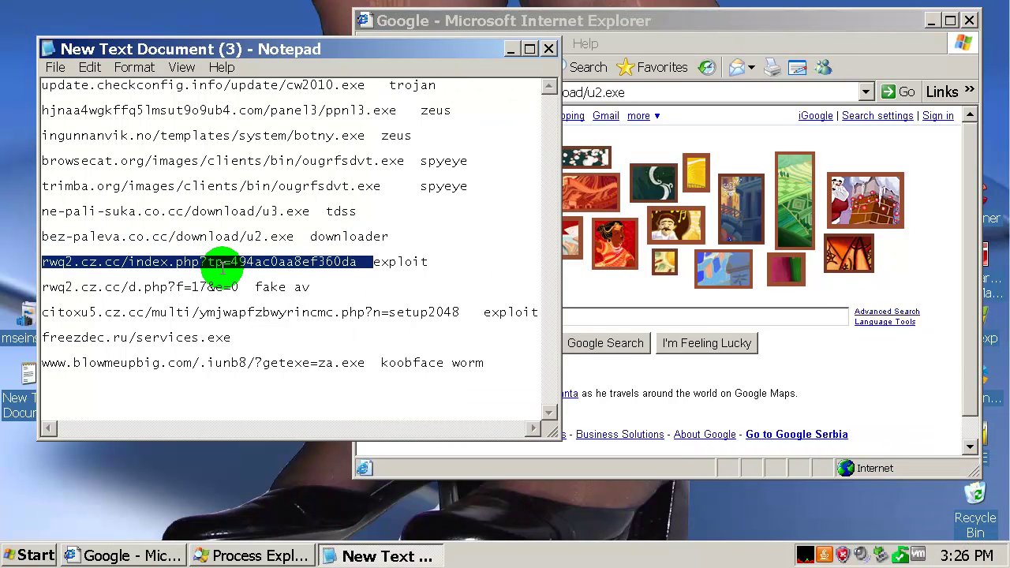
pyautogui.click(679, 93)
pyautogui.hotkey('ctrl', 'v')
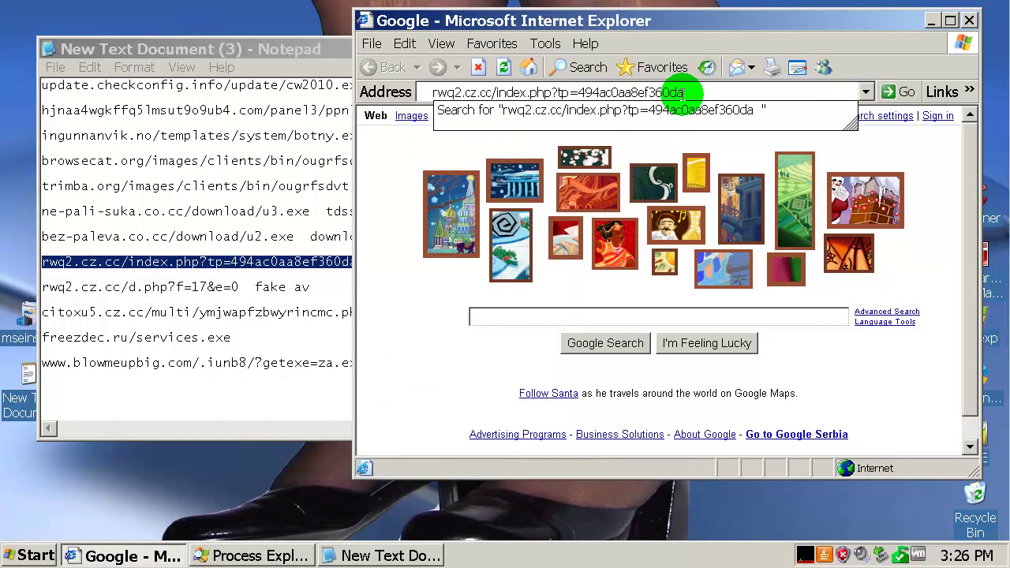
pyautogui.press('Return')
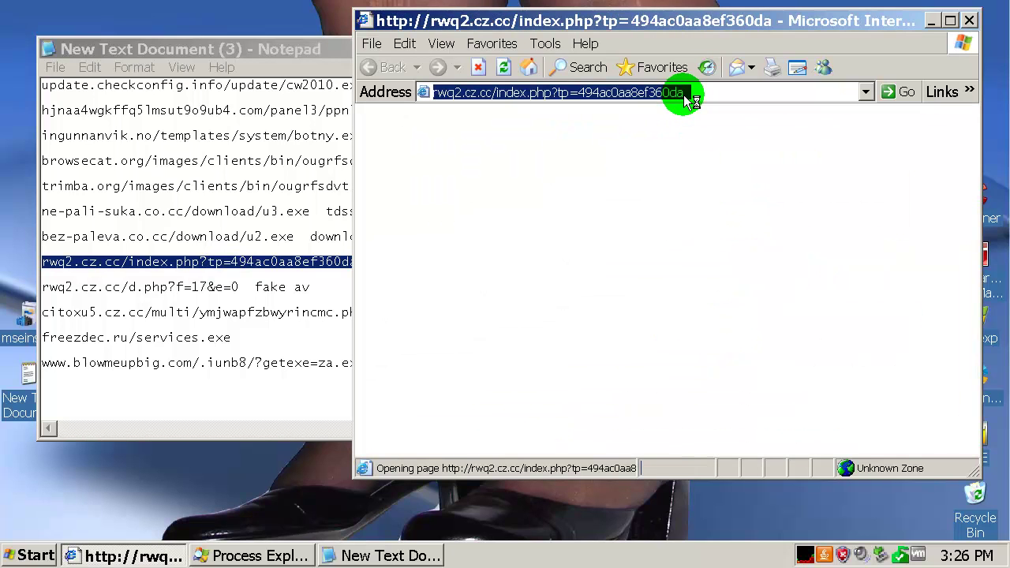
# Examine the java.exe process under IEXPLORE.EXE in Process Explorer and dismiss the Java notification.
pyautogui.click(272, 556)
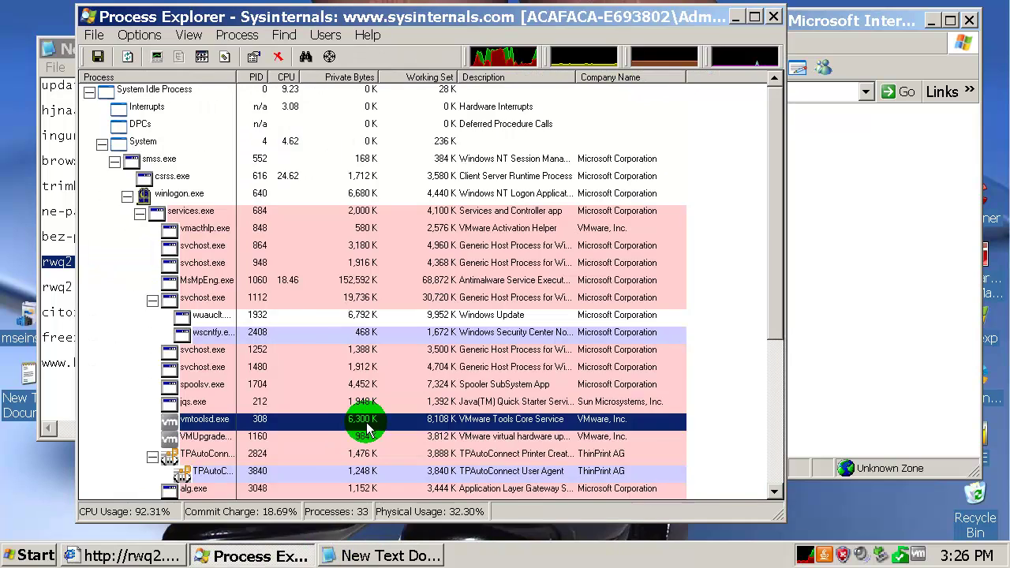
pyautogui.click(367, 423)
pyautogui.scroll(-4, 367, 426)
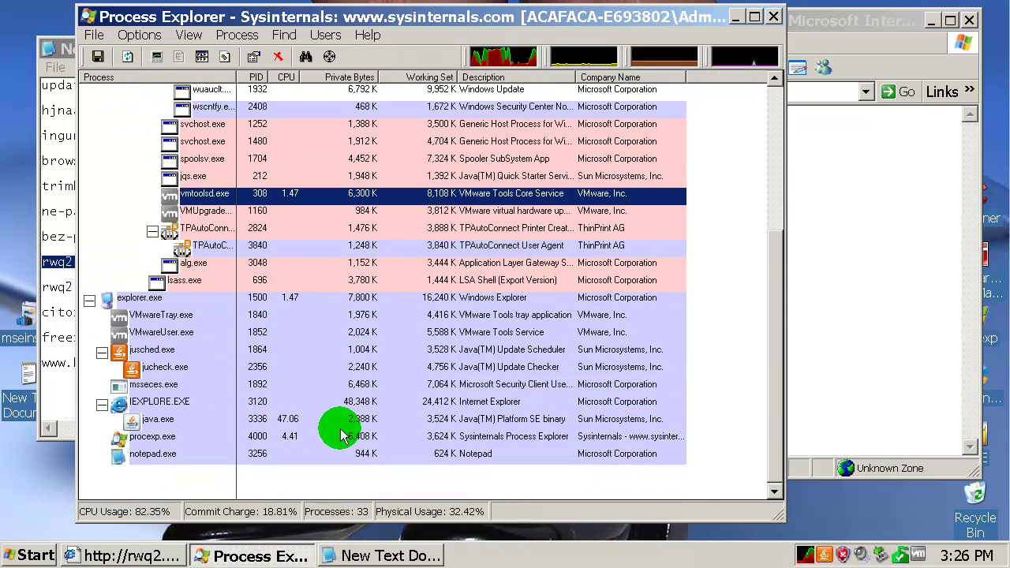
pyautogui.click(175, 421)
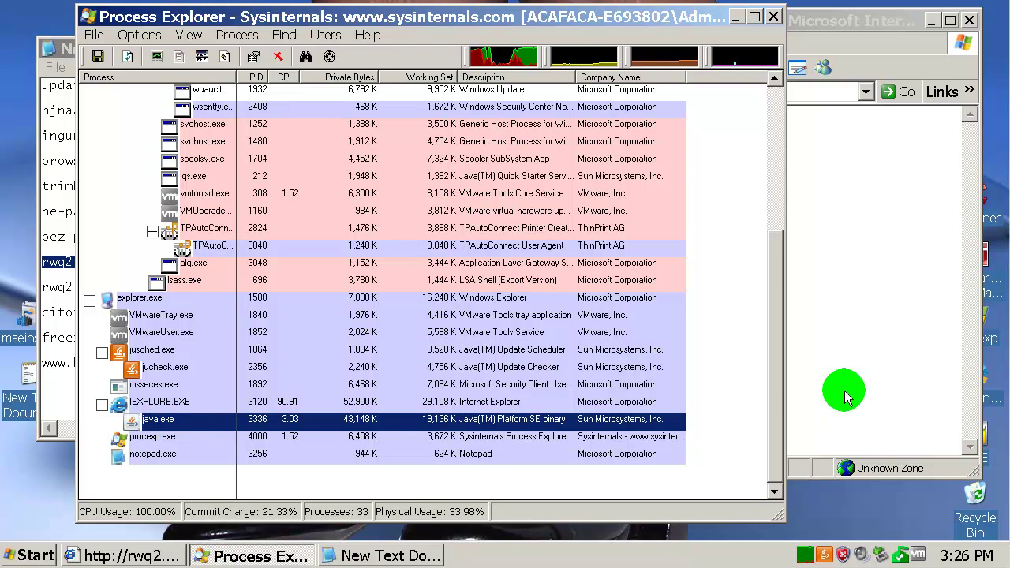
pyautogui.click(903, 383)
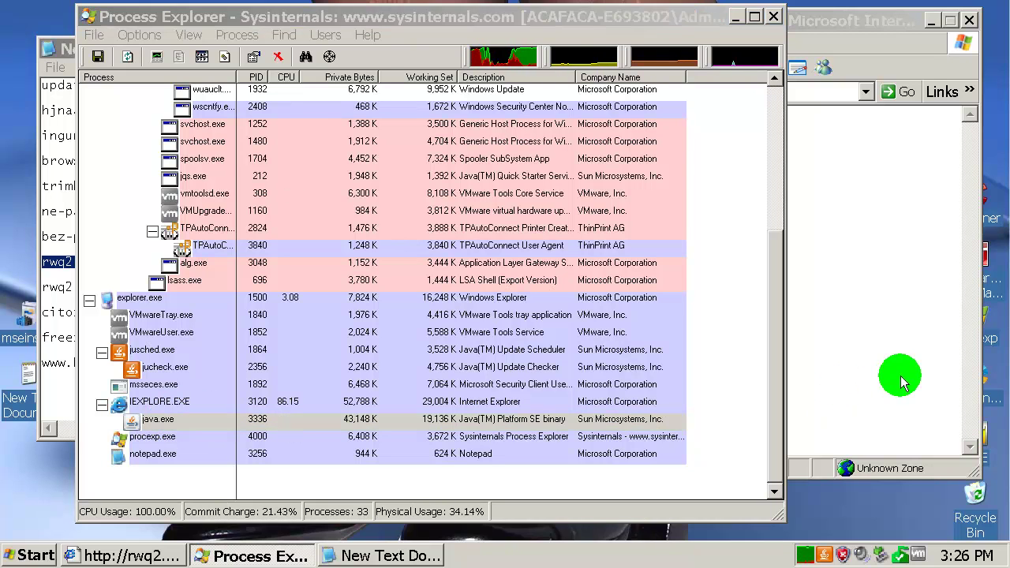
pyautogui.click(184, 427)
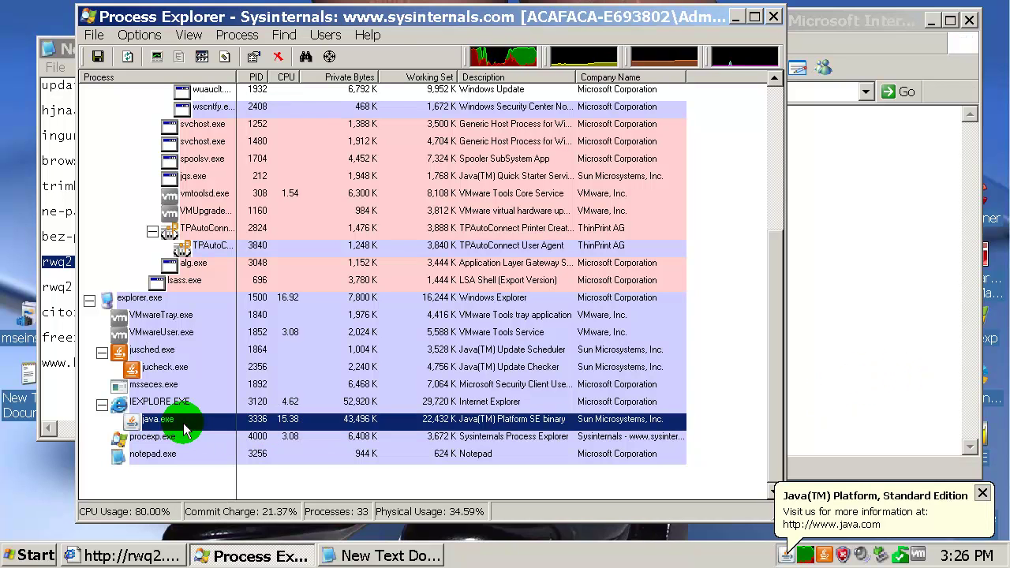
pyautogui.click(983, 494)
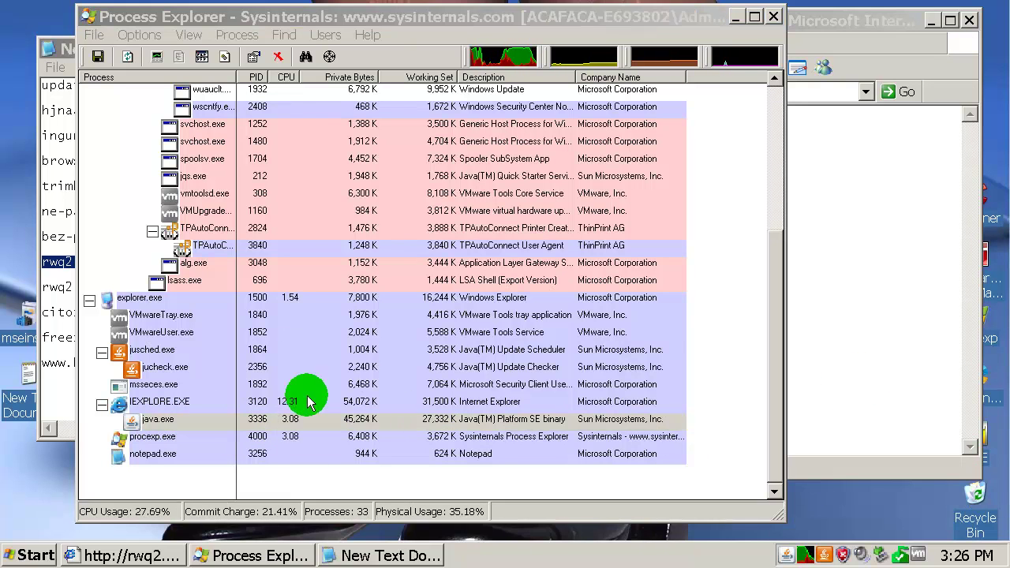
# Dismiss the access error for mxmt.exe and clean the threat detected by Security Essentials.
pyautogui.click(172, 424)
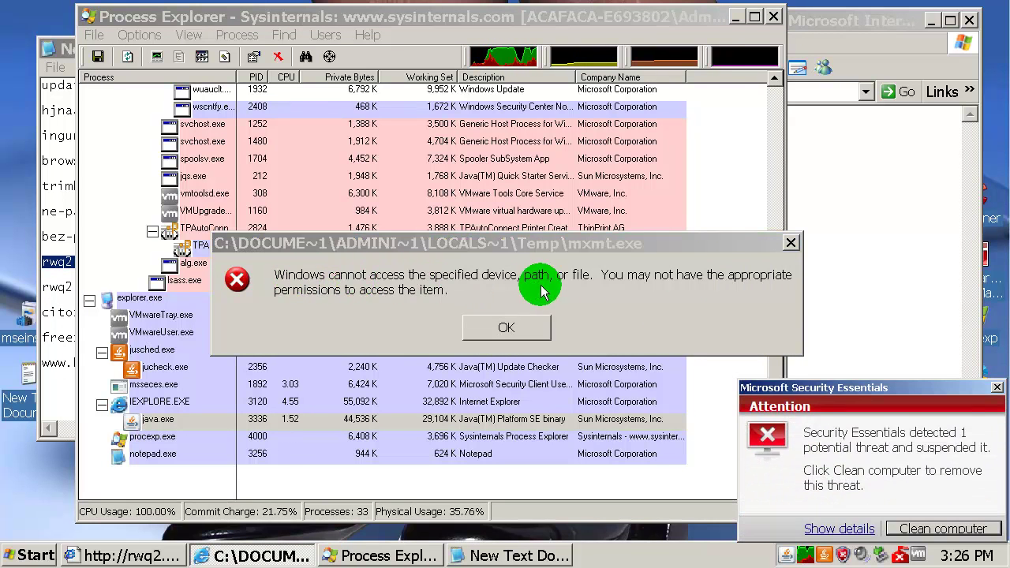
pyautogui.click(538, 326)
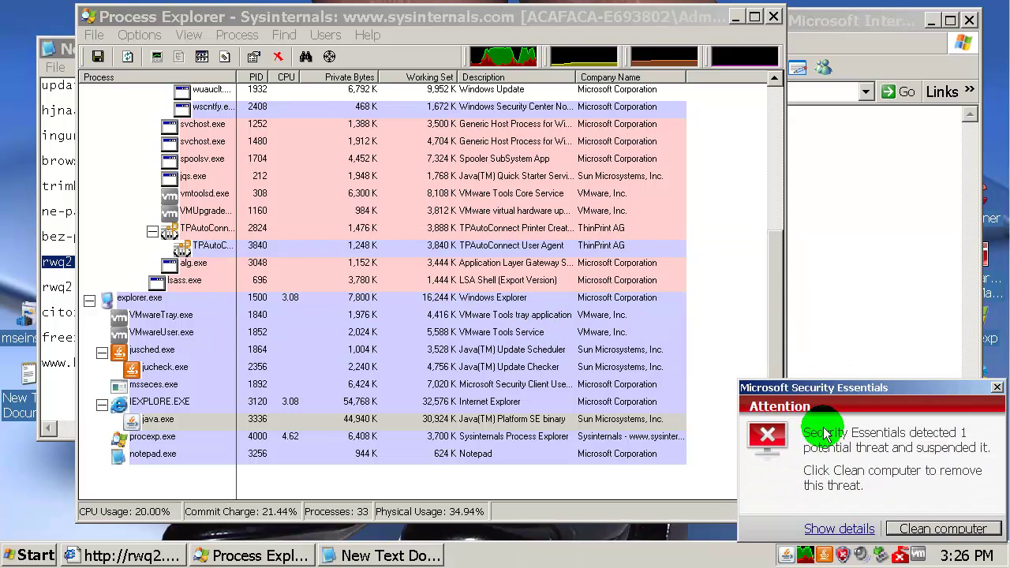
pyautogui.click(978, 531)
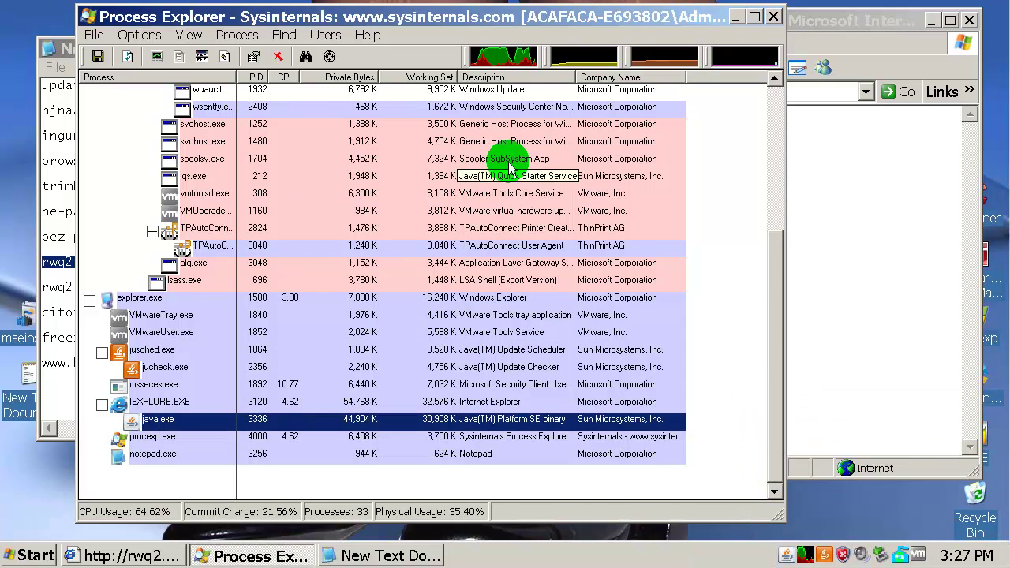
# Open the rwq2.cz.cc d.php fake av address from the list in Internet Explorer.
pyautogui.click(63, 284)
pyautogui.doubleClick(59, 287)
pyautogui.hotkey('ctrl', 'c')
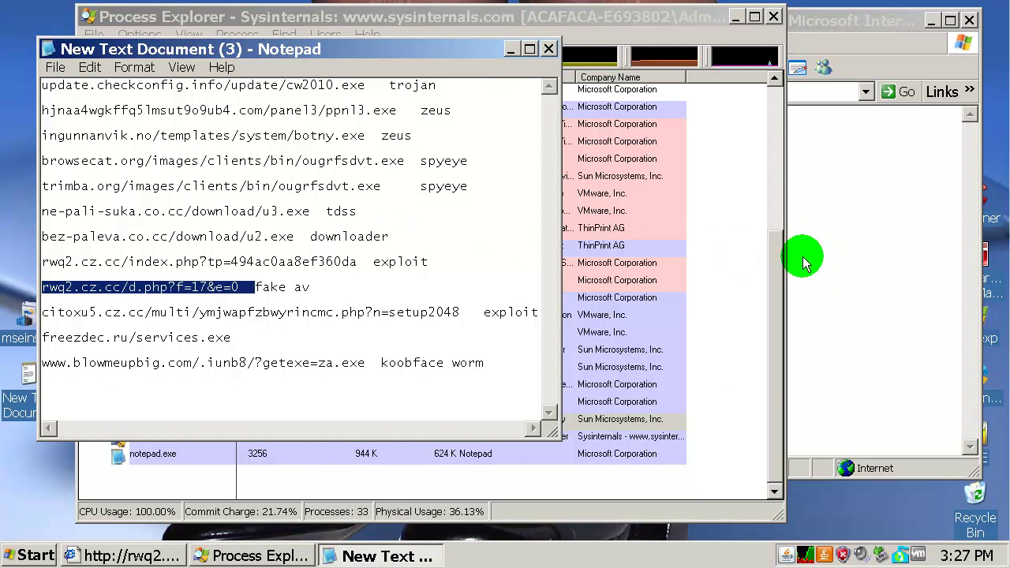
pyautogui.click(879, 245)
pyautogui.click(759, 95)
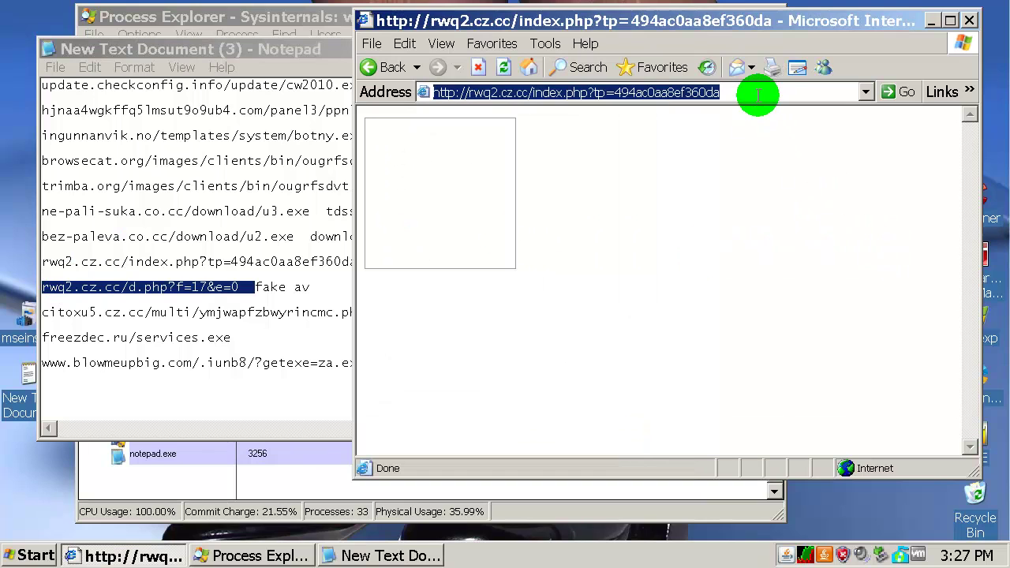
pyautogui.hotkey('ctrl', 'v')
pyautogui.press('Return')
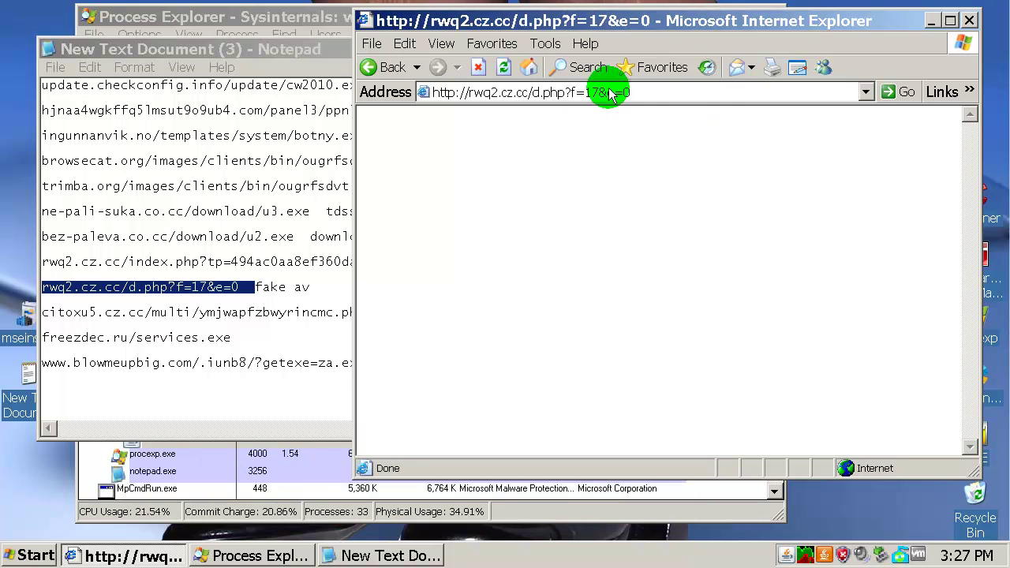
# Return to the browser's home page, copy the fake av address again and retry opening it.
pyautogui.click(529, 68)
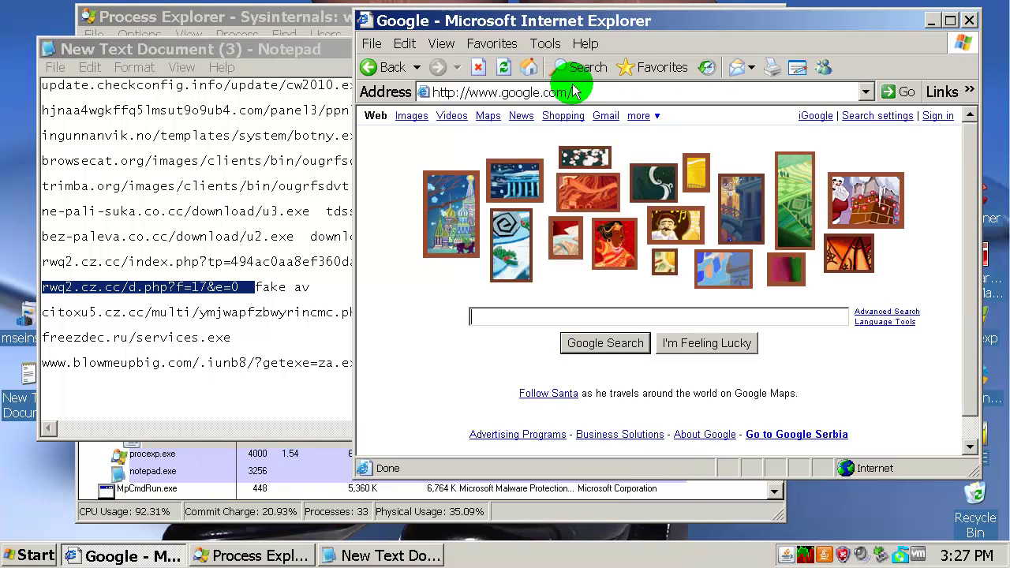
pyautogui.rightClick(205, 287)
pyautogui.click(229, 340)
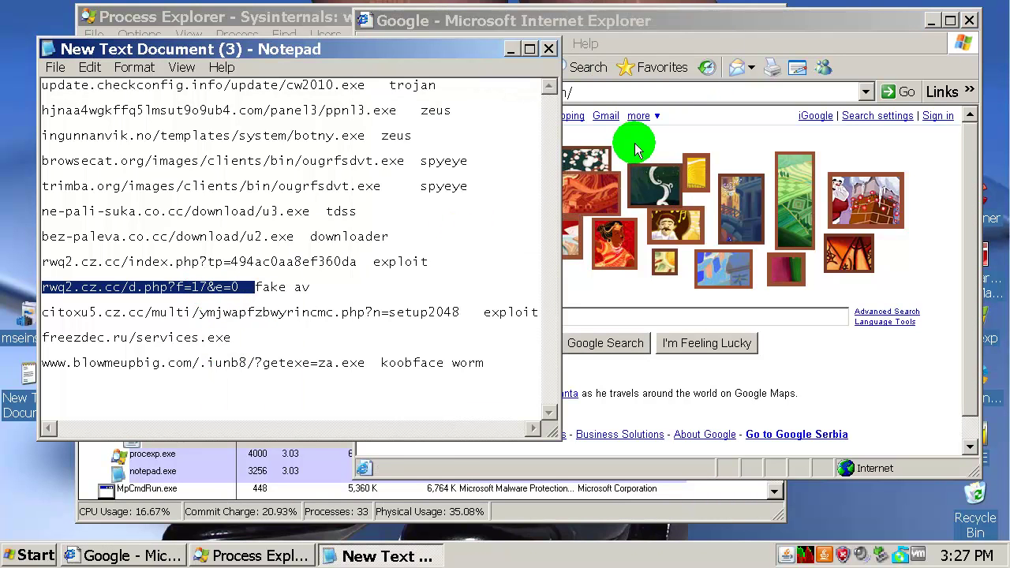
pyautogui.click(638, 92)
pyautogui.hotkey('ctrl', 'v')
pyautogui.press('Return')
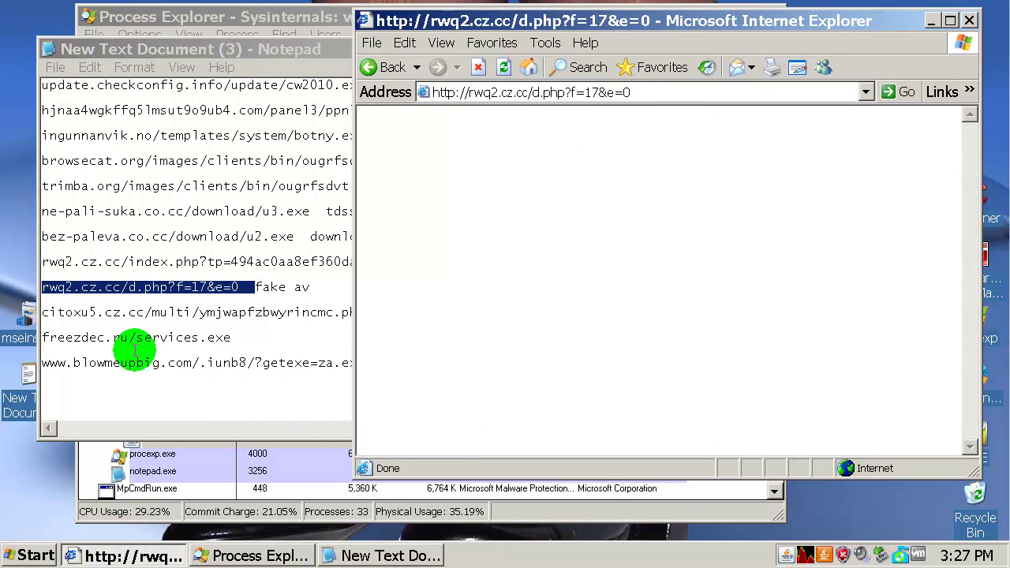
# Copy the citoxu5.cz.cc exploit address with setup2048 from the list and open it in Internet Explorer.
pyautogui.doubleClick(130, 313)
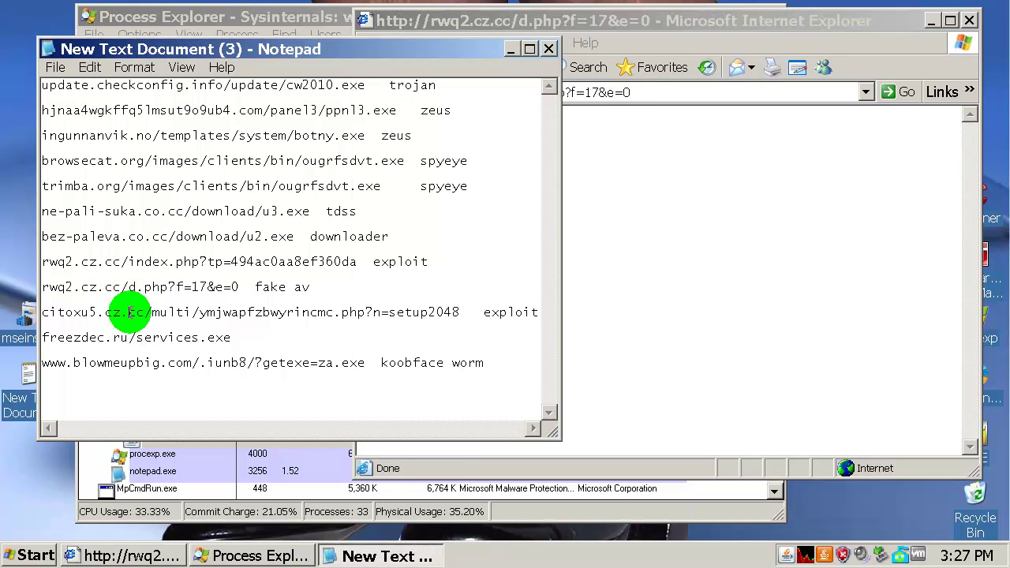
pyautogui.click(667, 88)
pyautogui.hotkey('ctrl', 'v')
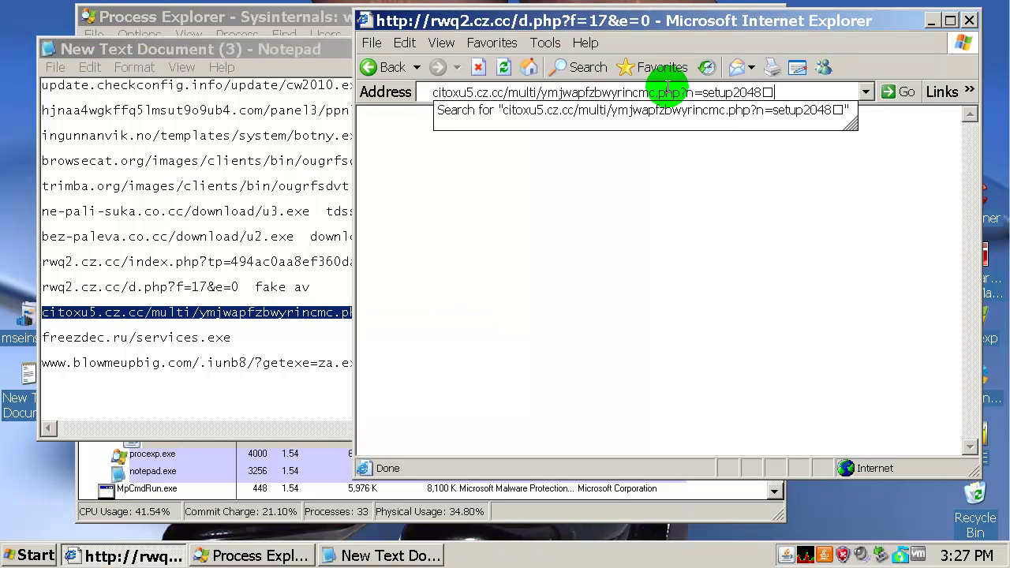
pyautogui.press('Return')
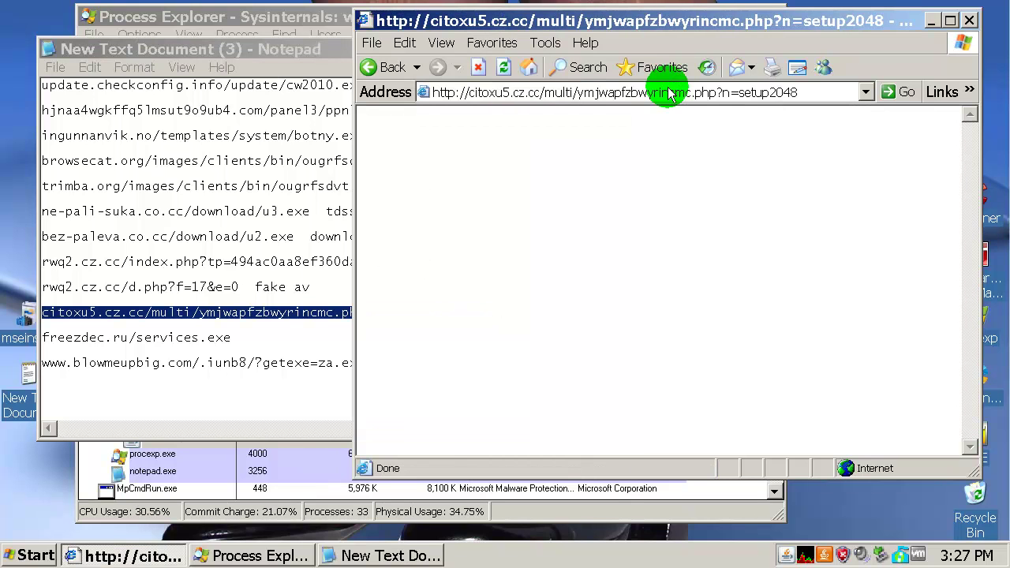
# Check MpCmdRun.exe in Process Explorer and clean the threat detected by Security Essentials.
pyautogui.click(261, 554)
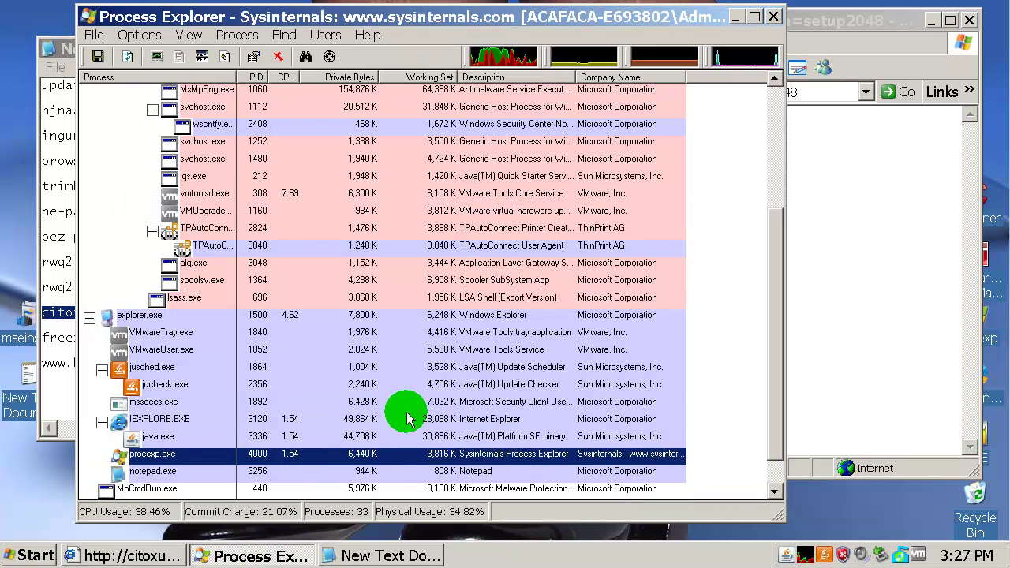
pyautogui.scroll(-1, 379, 442)
pyautogui.click(193, 456)
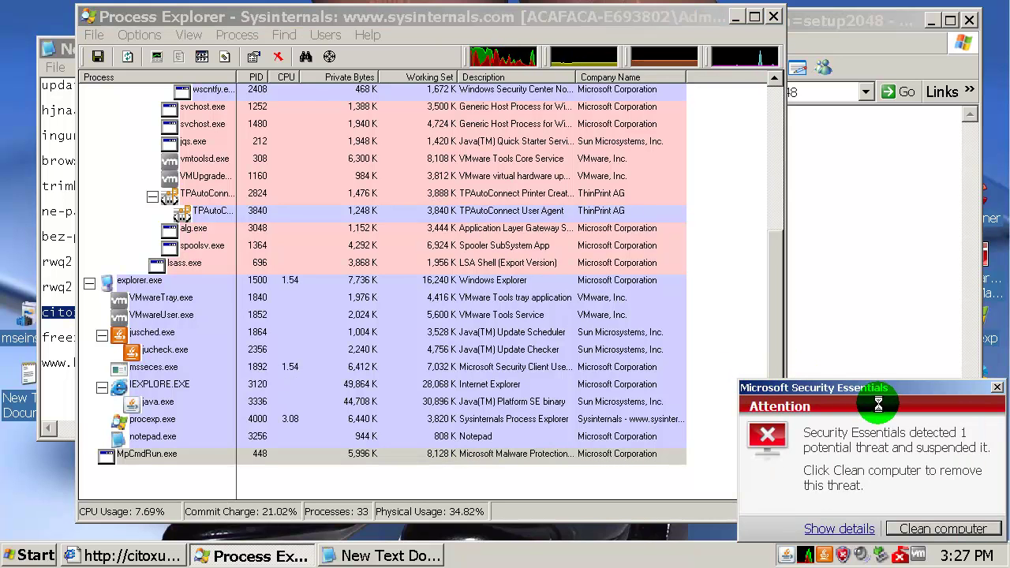
pyautogui.click(977, 529)
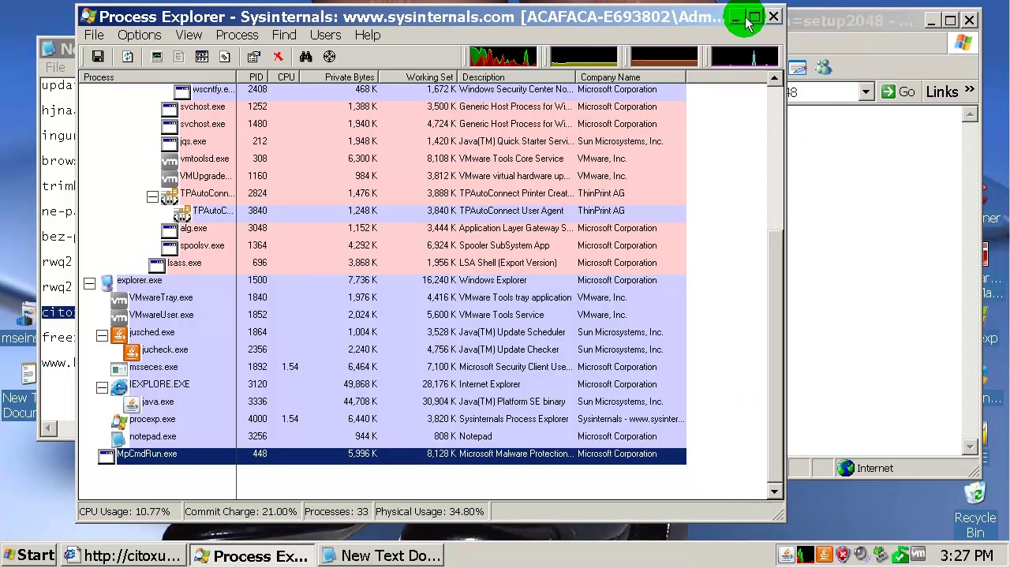
# Copy the freezdec.ru/services.exe address from the list and open it in Internet Explorer.
pyautogui.click(834, 158)
pyautogui.click(60, 351)
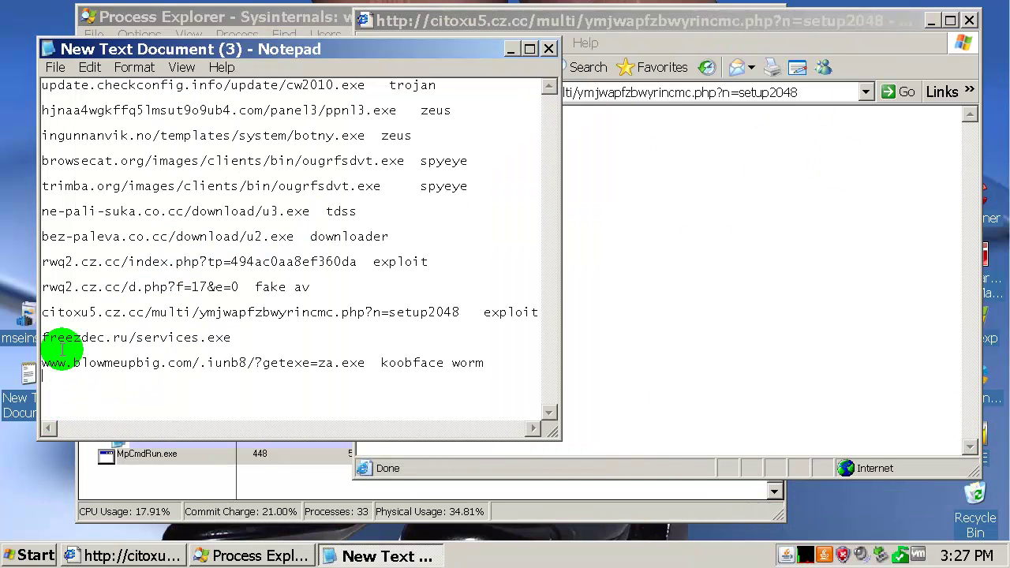
pyautogui.doubleClick(62, 337)
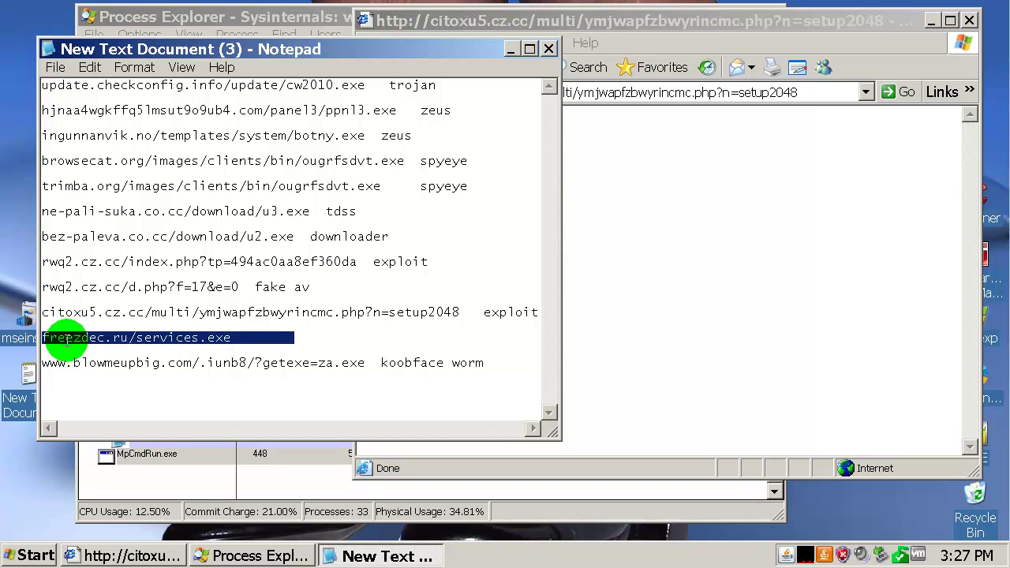
pyautogui.click(803, 91)
pyautogui.hotkey('ctrl', 'v')
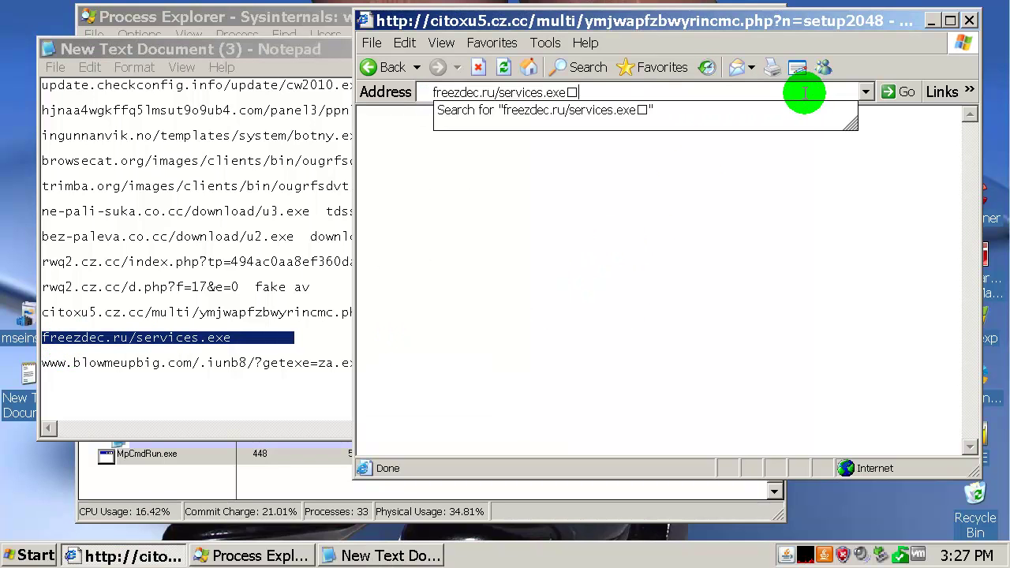
pyautogui.press('Return')
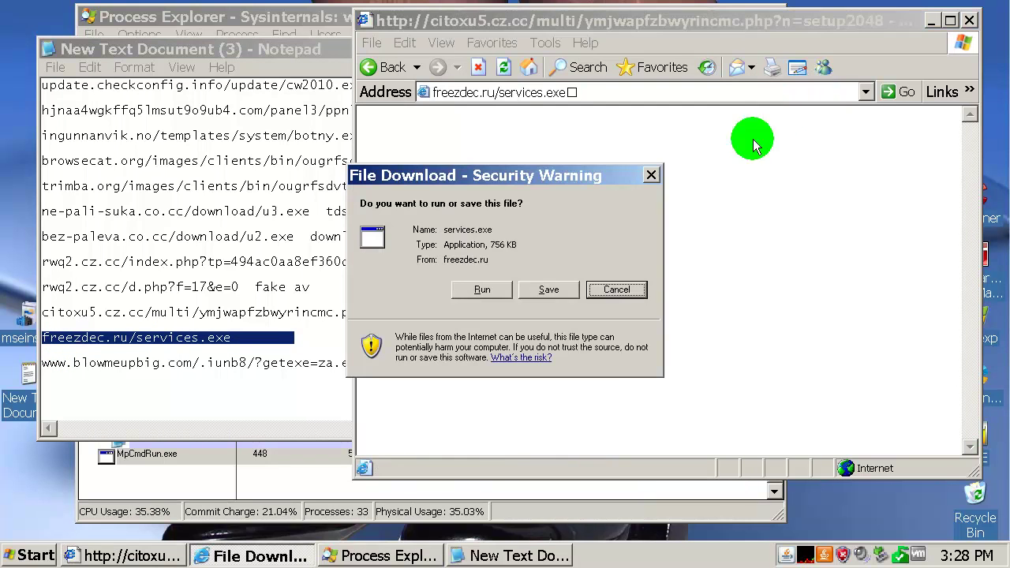
# Run services.exe despite the unknown publisher warning and select services[1].exe under IEXPLORE.EXE in Process Explorer.
pyautogui.click(486, 291)
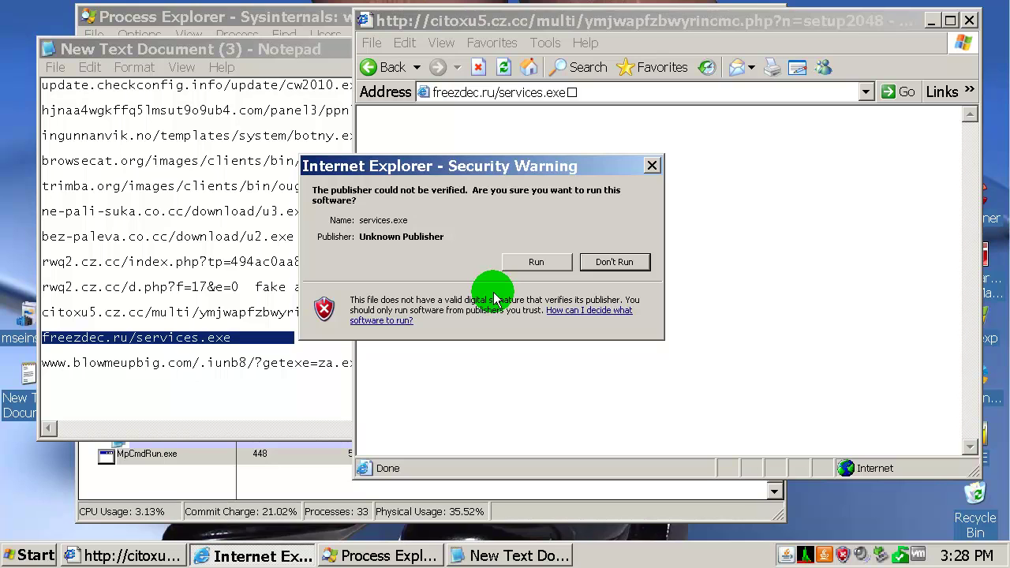
pyautogui.click(535, 265)
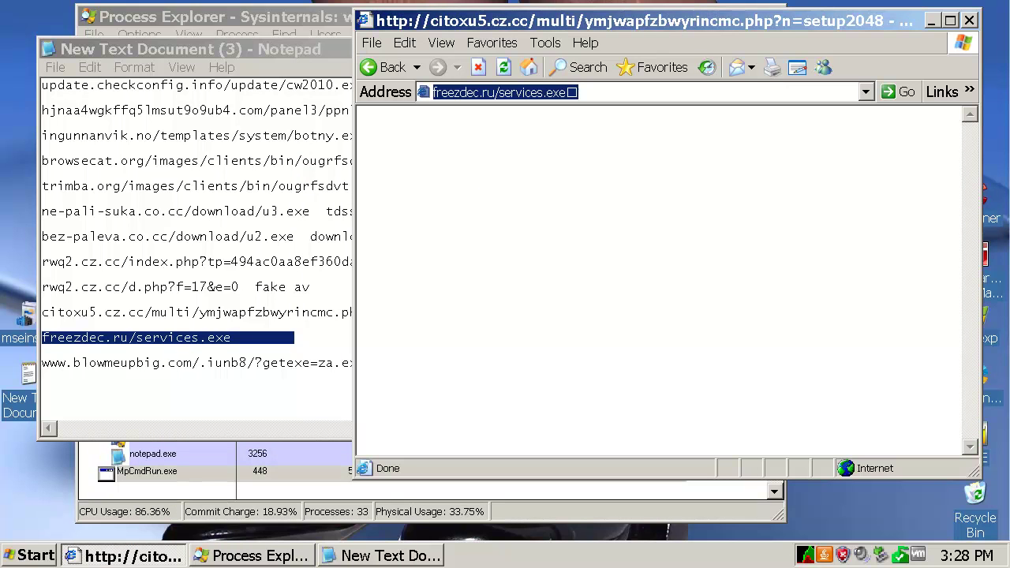
pyautogui.click(263, 557)
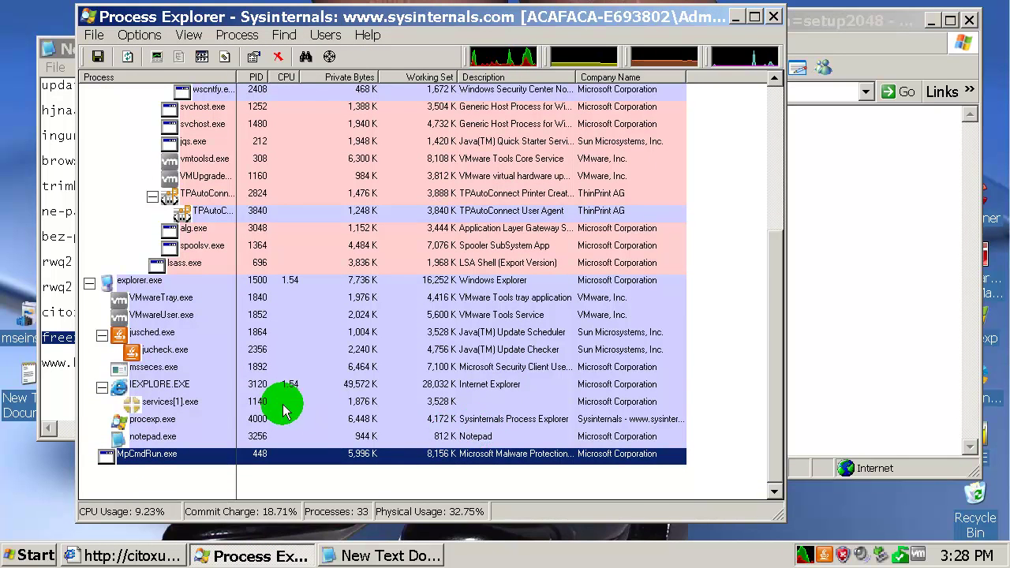
pyautogui.click(209, 405)
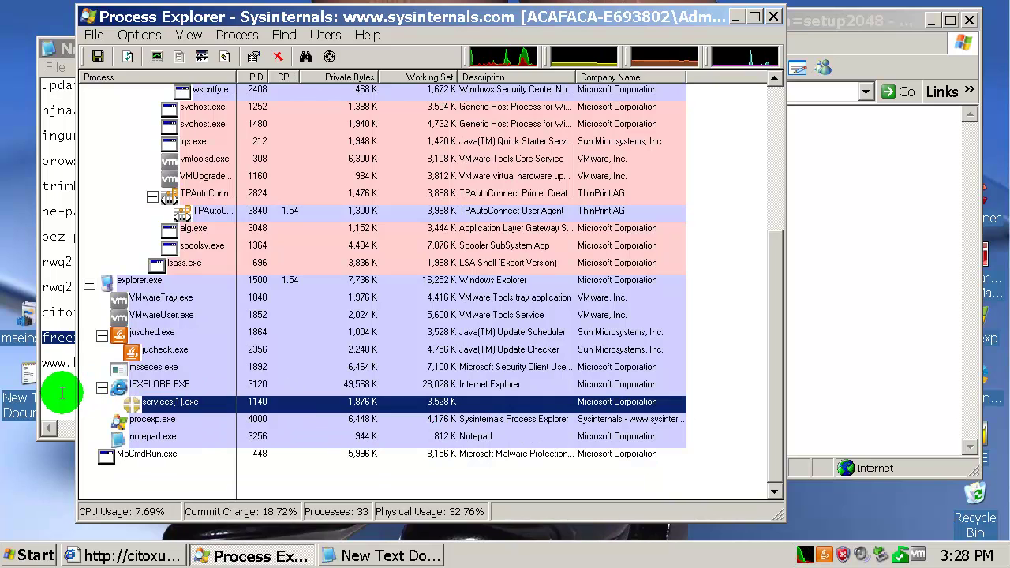
pyautogui.click(56, 387)
pyautogui.doubleClick(64, 365)
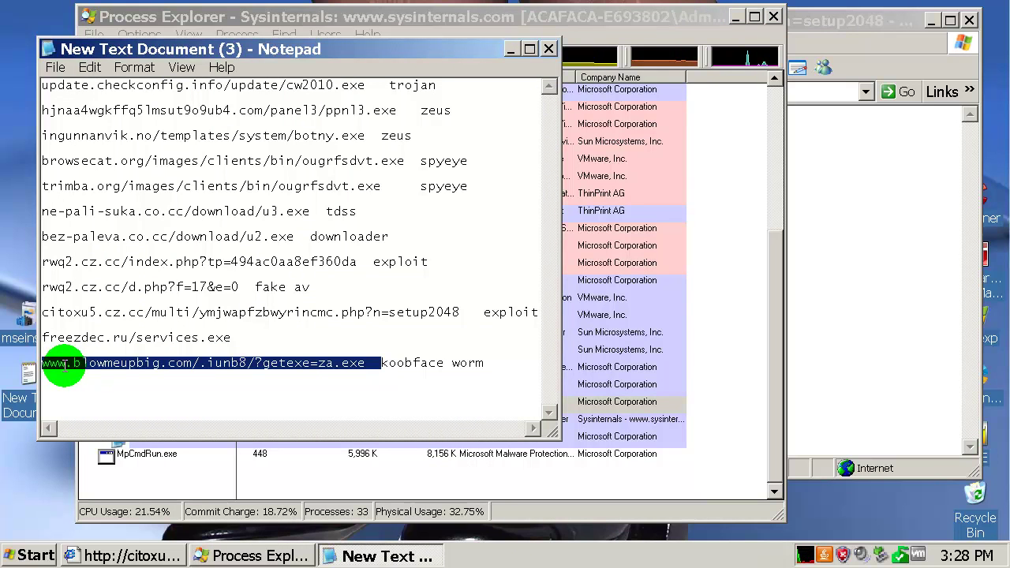
pyautogui.click(887, 296)
pyautogui.click(734, 98)
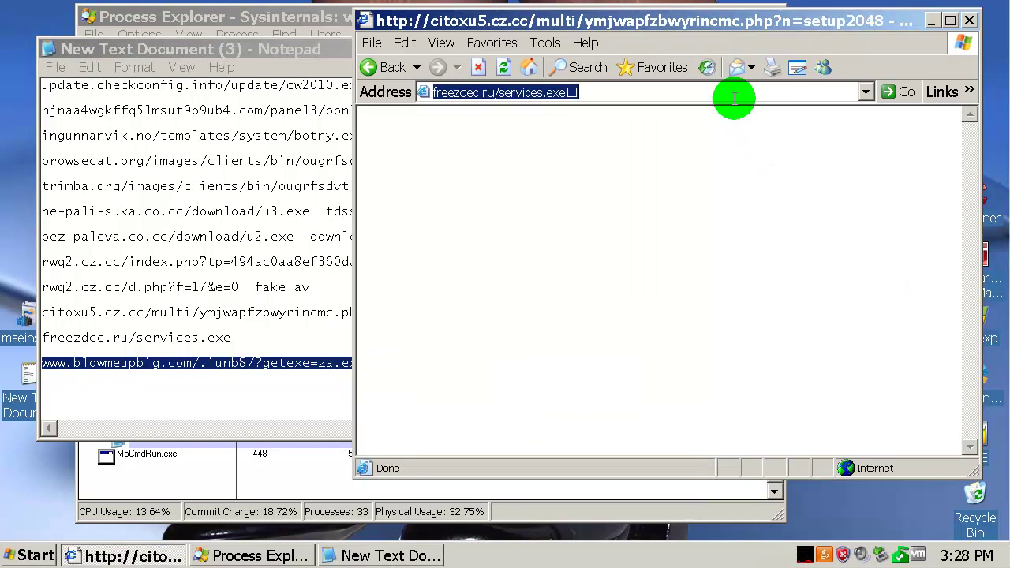
pyautogui.hotkey('ctrl', 'v')
pyautogui.press('Return')
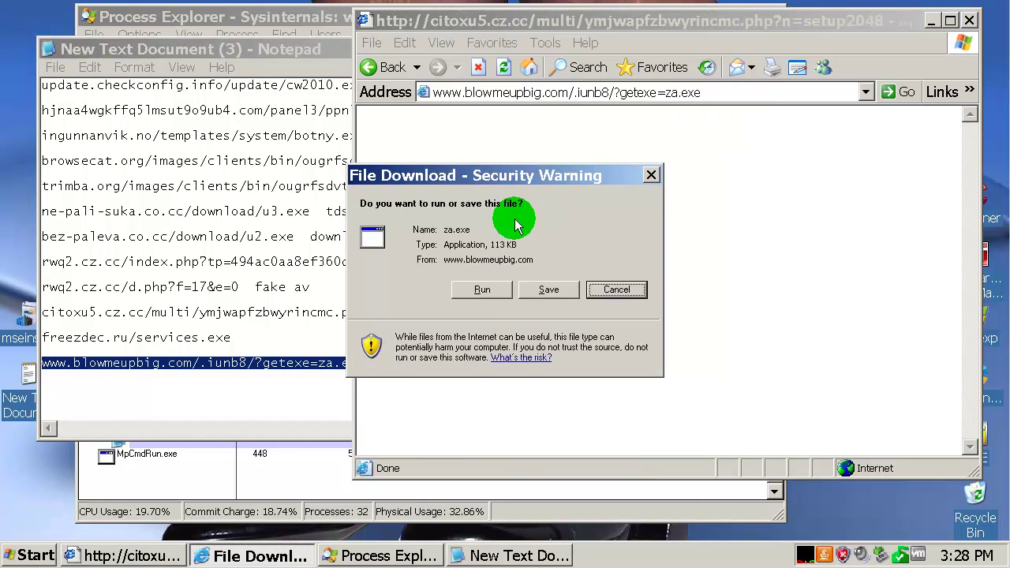
# Run the downloaded za.exe and check the processes under explorer.exe in Process Explorer.
pyautogui.click(478, 293)
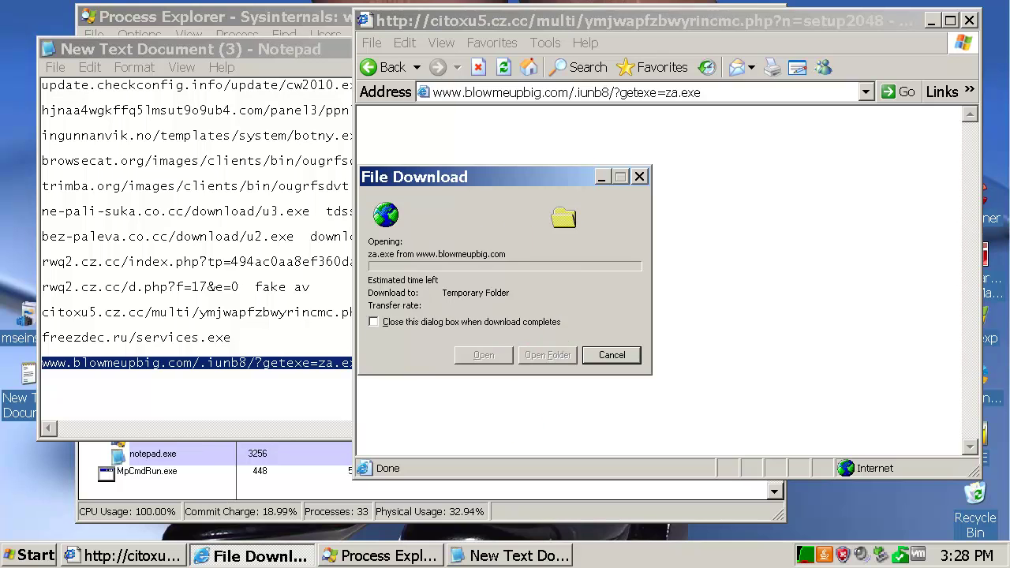
pyautogui.click(537, 262)
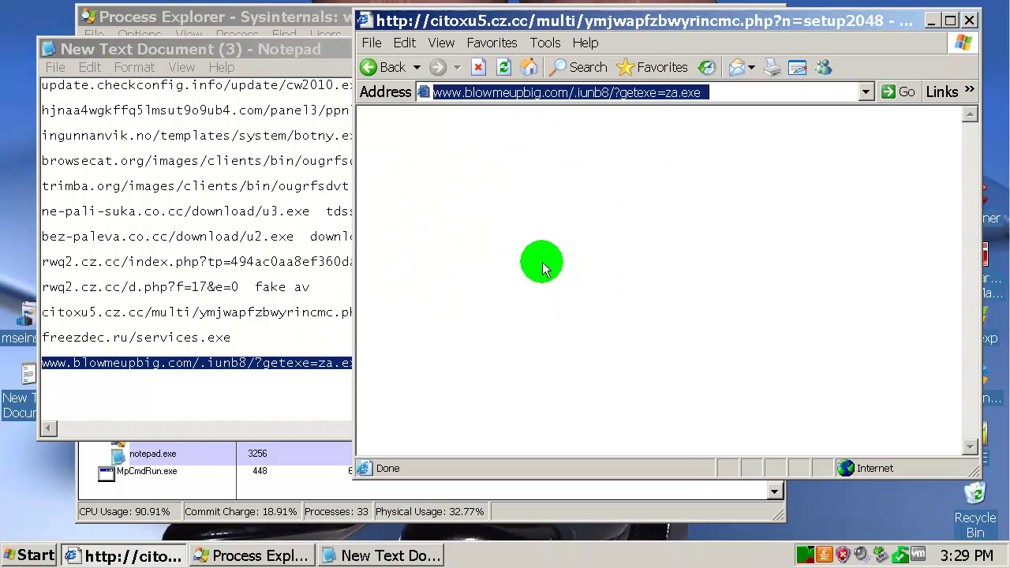
pyautogui.click(249, 557)
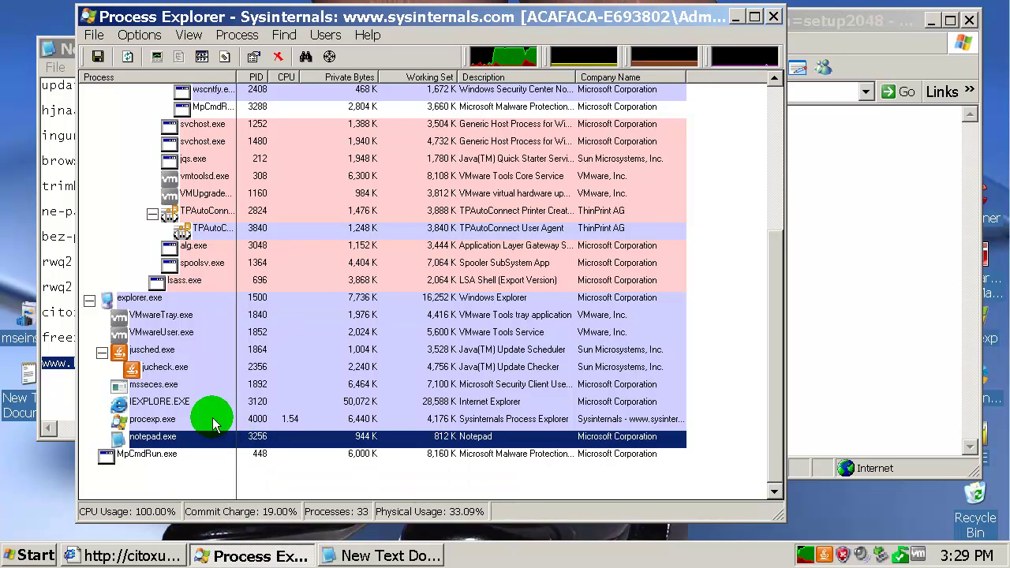
pyautogui.click(193, 374)
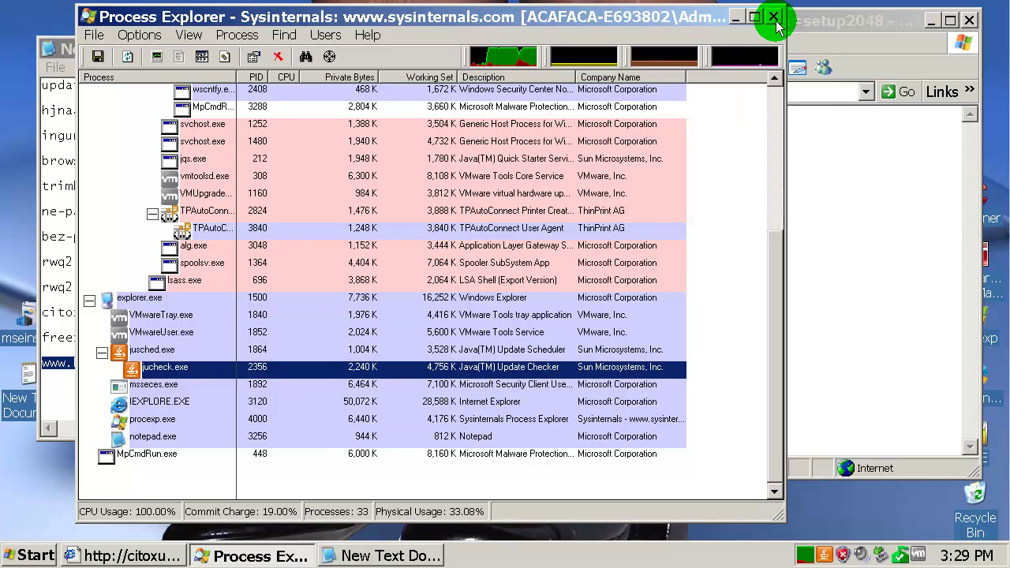
# Close Process Explorer, the Notepad address list and the Internet Explorer window.
pyautogui.click(774, 18)
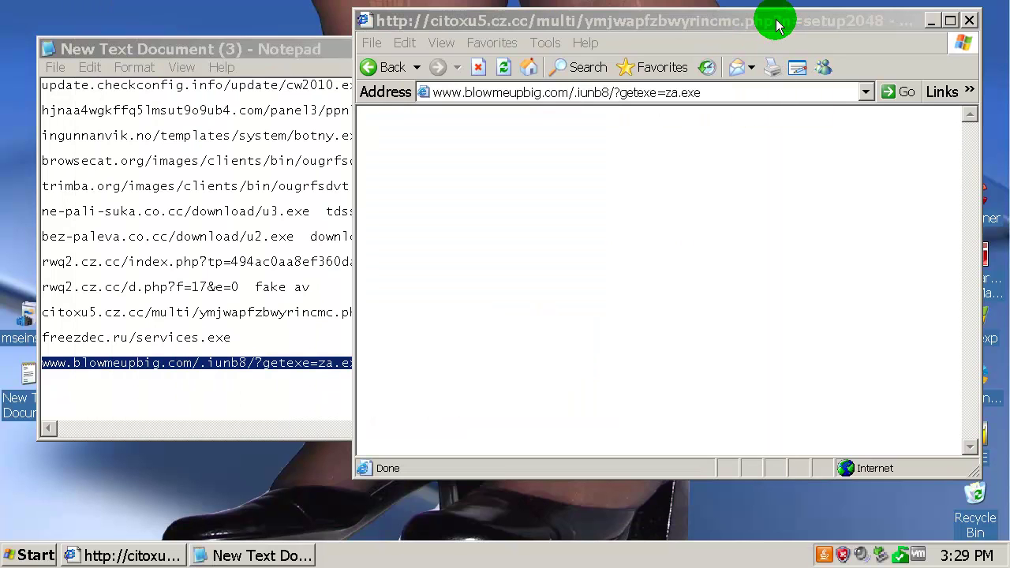
pyautogui.click(334, 50)
pyautogui.click(549, 49)
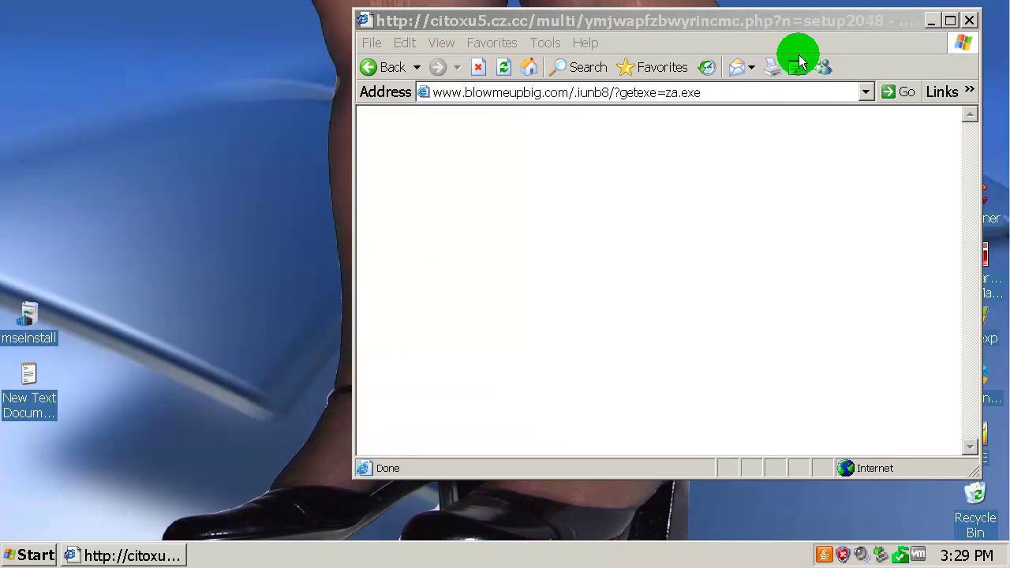
pyautogui.click(969, 20)
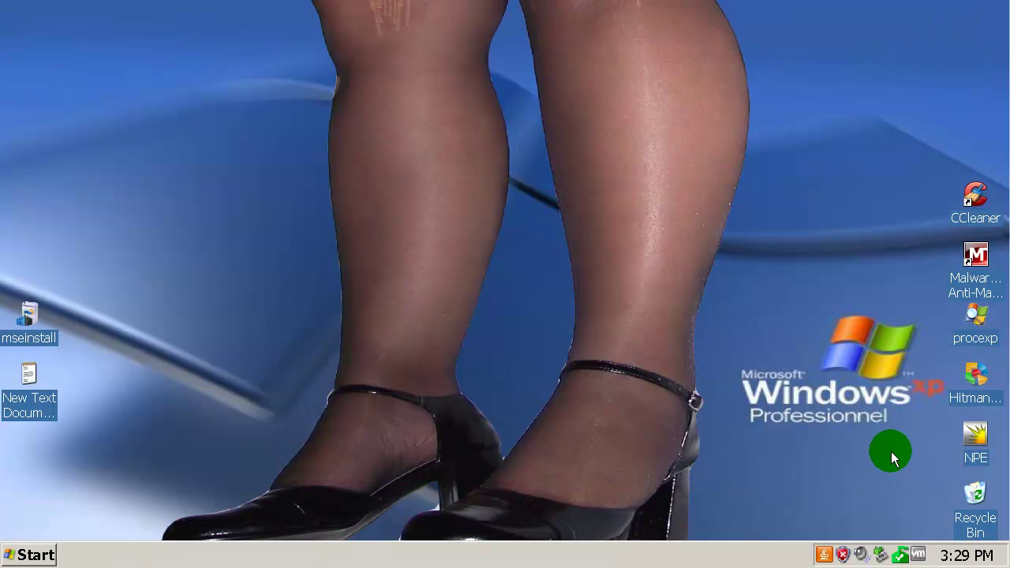
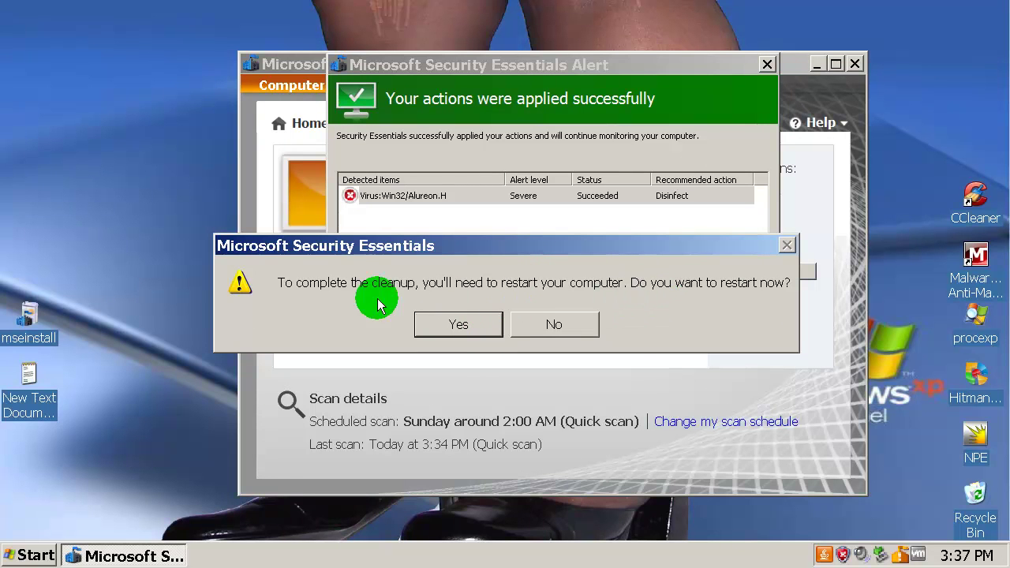
# Restart the computer to complete the Win32/Alureon.H cleanup and clean the threat Security Essentials reports after startup.
pyautogui.click(459, 325)
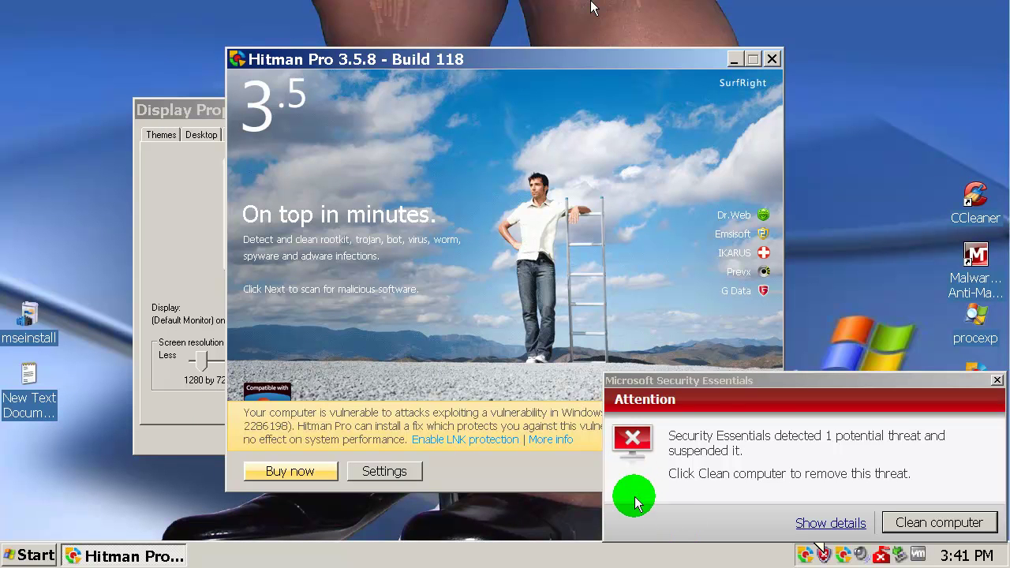
pyautogui.click(797, 383)
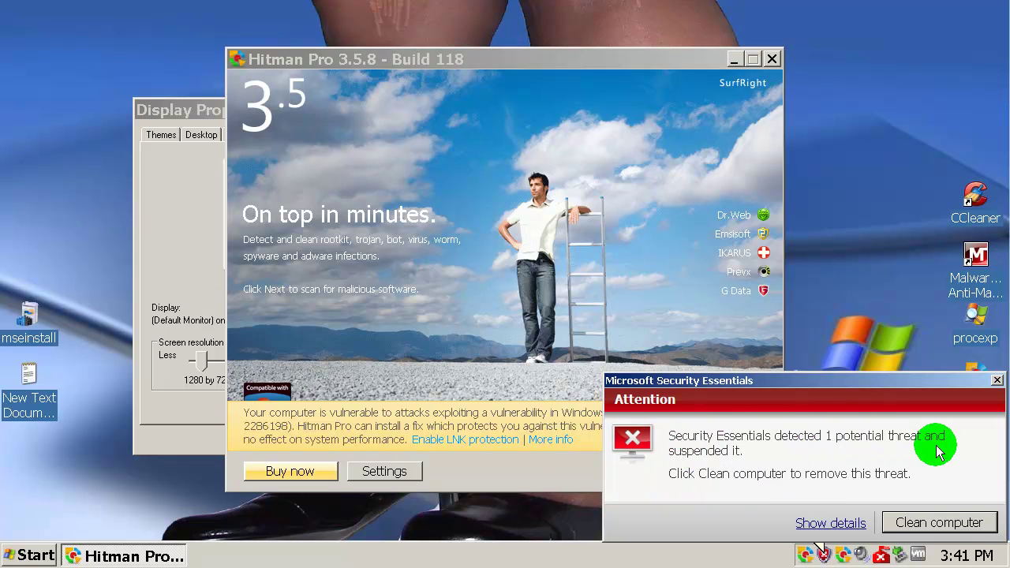
pyautogui.click(927, 521)
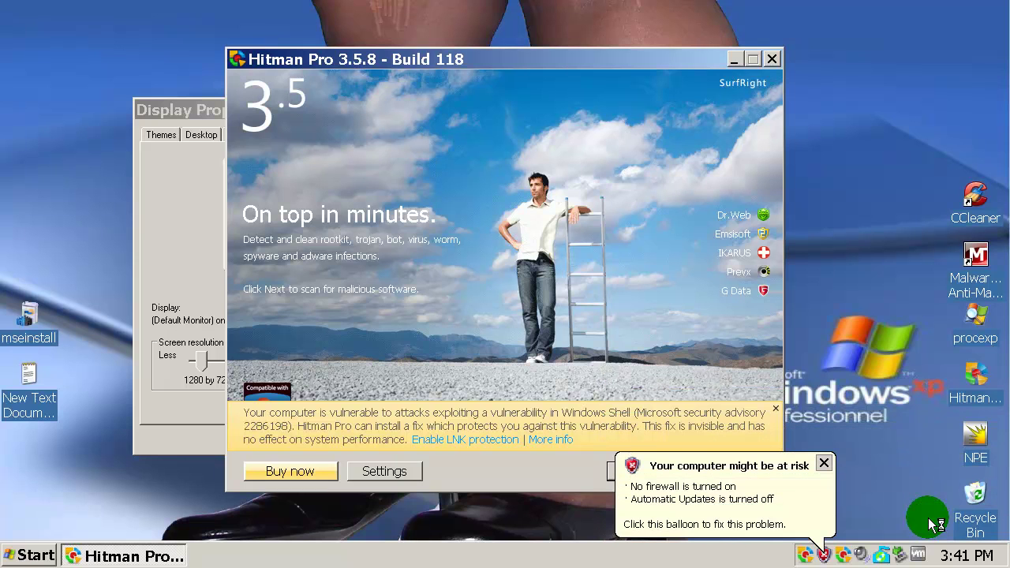
pyautogui.click(823, 464)
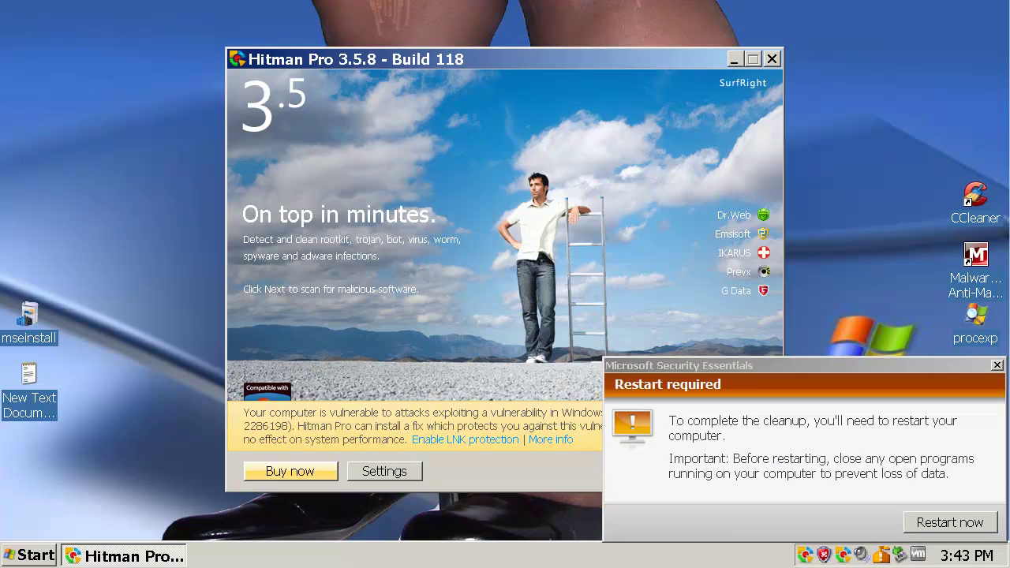
# Accept the Security Essentials restart request and restart the computer to complete the second cleanup.
pyautogui.click(792, 369)
pyautogui.click(919, 530)
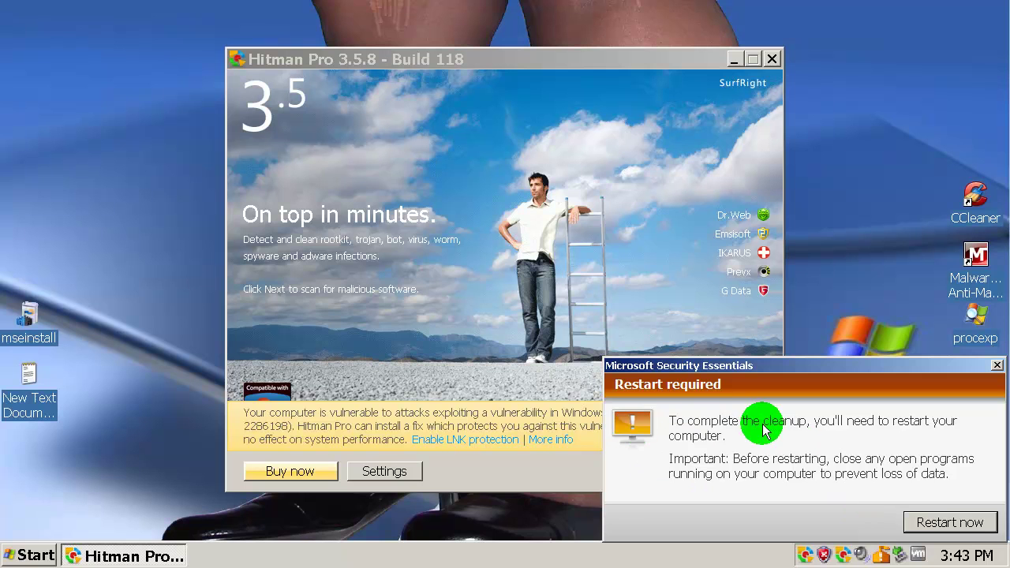
pyautogui.click(941, 523)
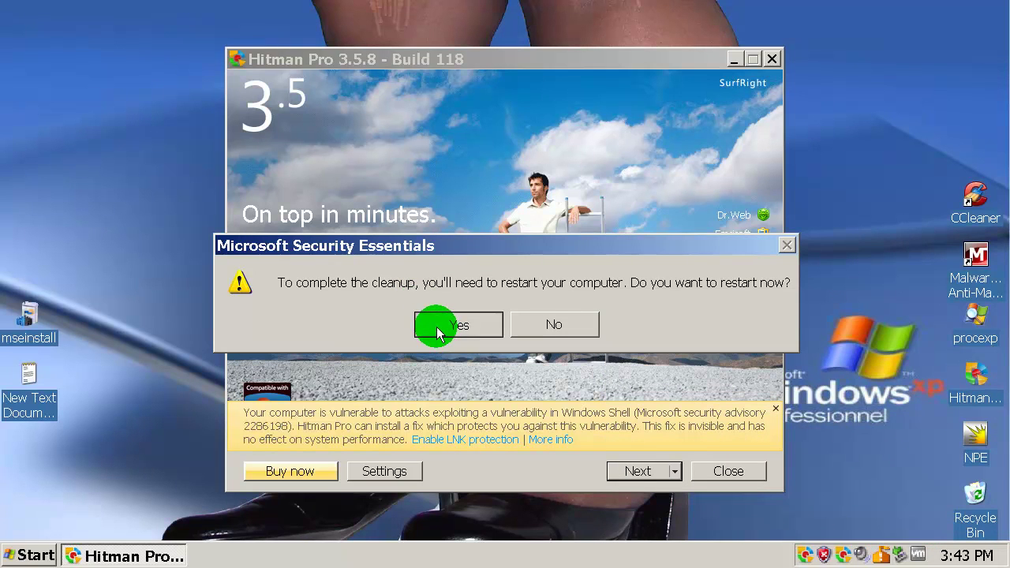
pyautogui.click(434, 327)
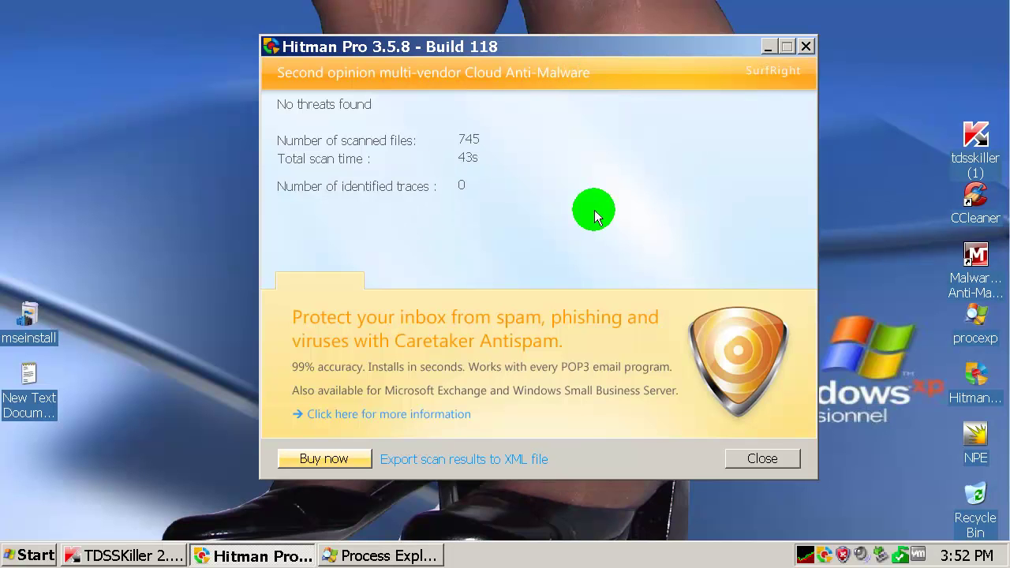
# Close the Hitman Pro scan results and reposition the TDSSKiller scan report to review it.
pyautogui.click(762, 459)
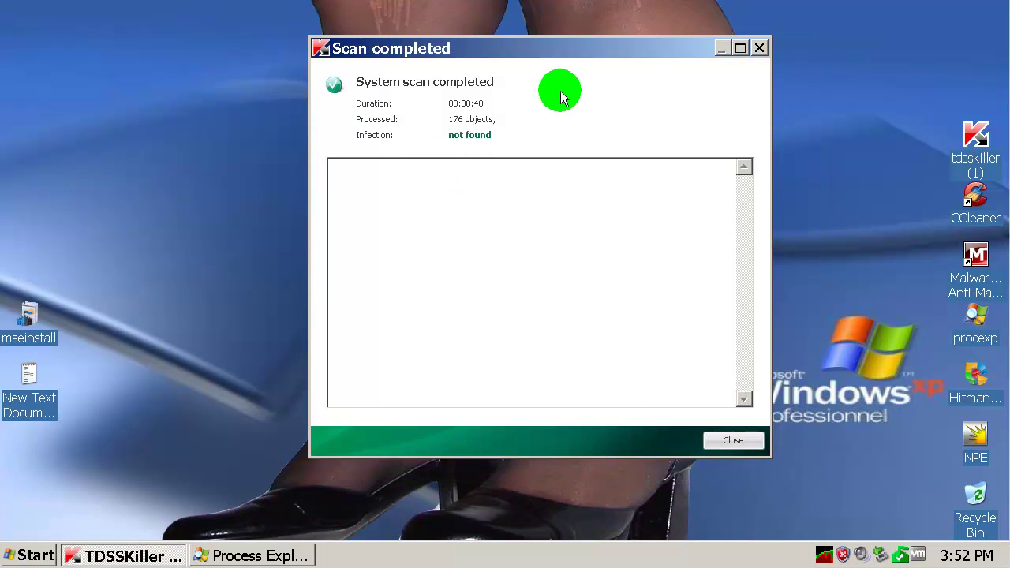
pyautogui.moveTo(583, 48); pyautogui.dragTo(560, 76)
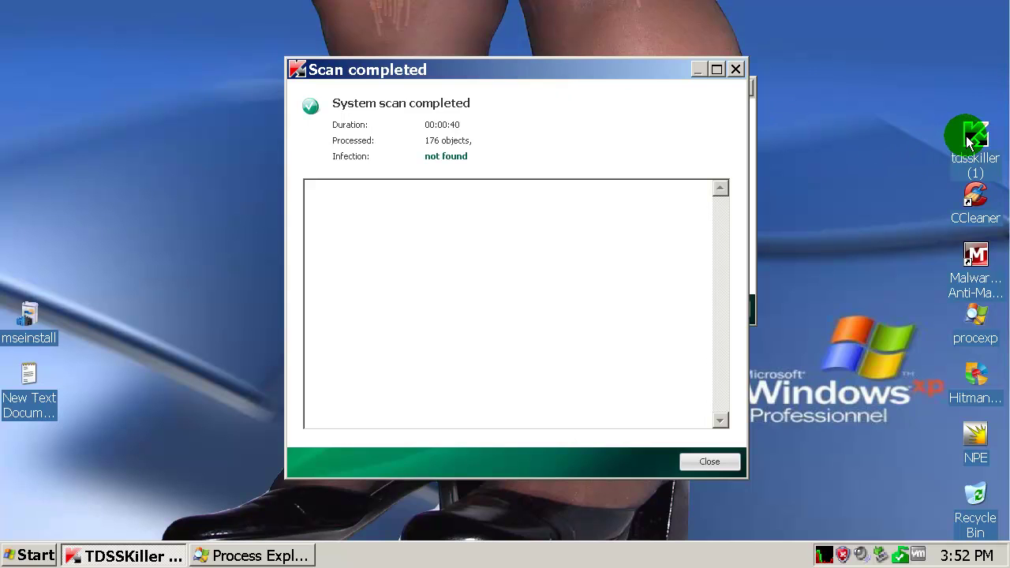
pyautogui.moveTo(512, 69); pyautogui.dragTo(505, 71)
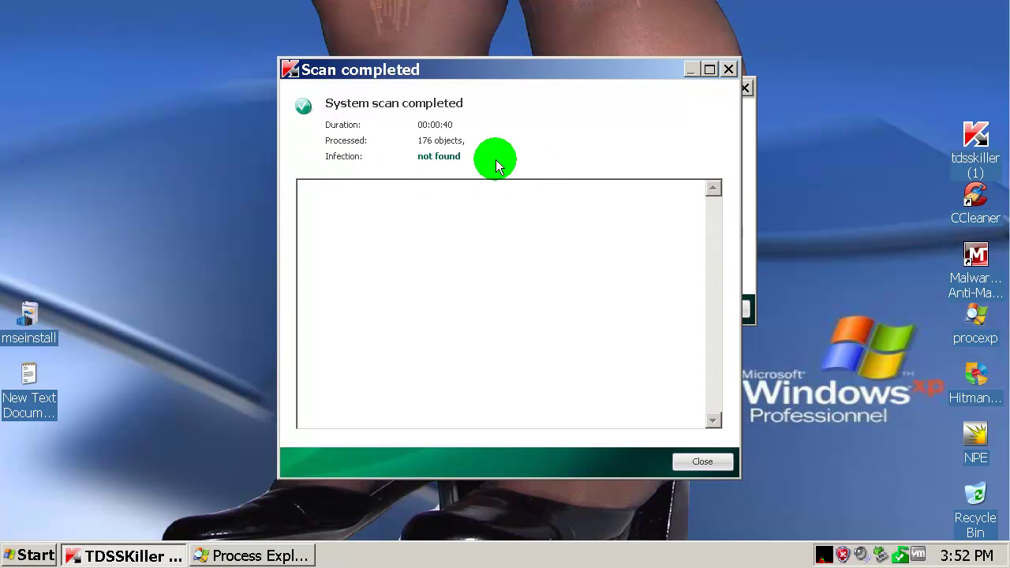
# Close the TDSSKiller scan report and exit TDSSKiller.
pyautogui.click(700, 462)
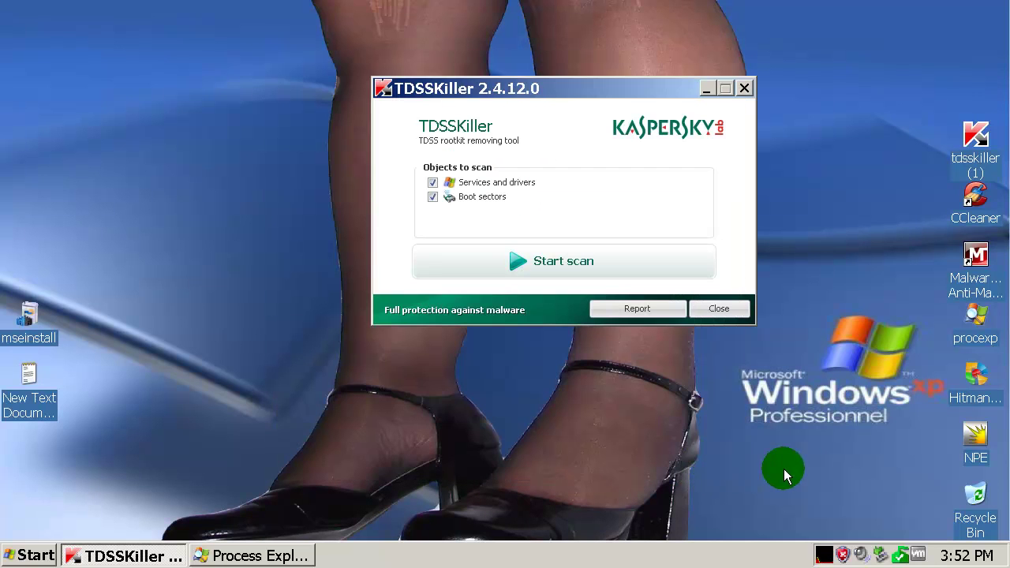
pyautogui.click(720, 308)
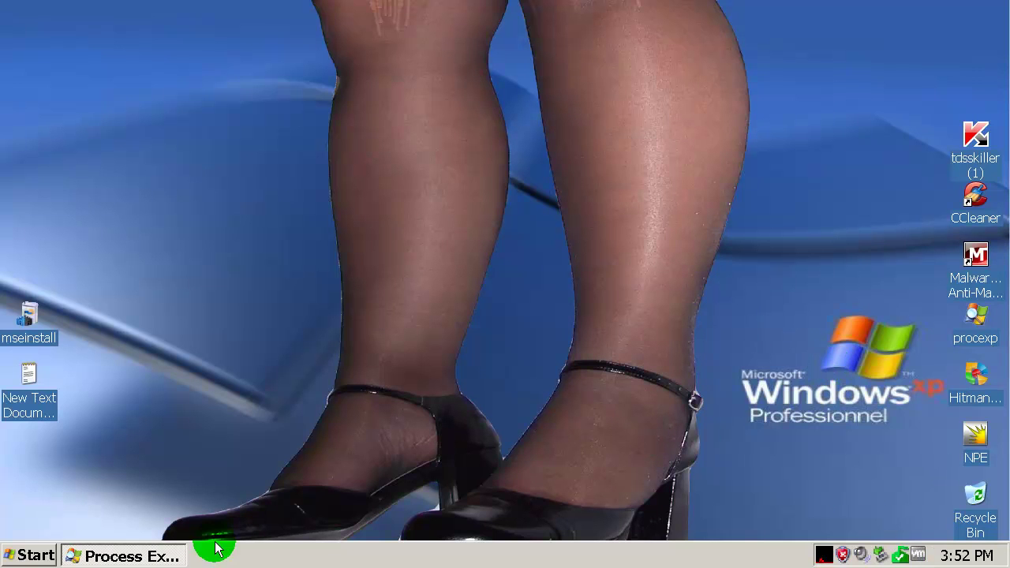
# Review the running processes in Process Explorer, including explorer.exe, jusched.exe and procexp.exe, and close it.
pyautogui.click(176, 555)
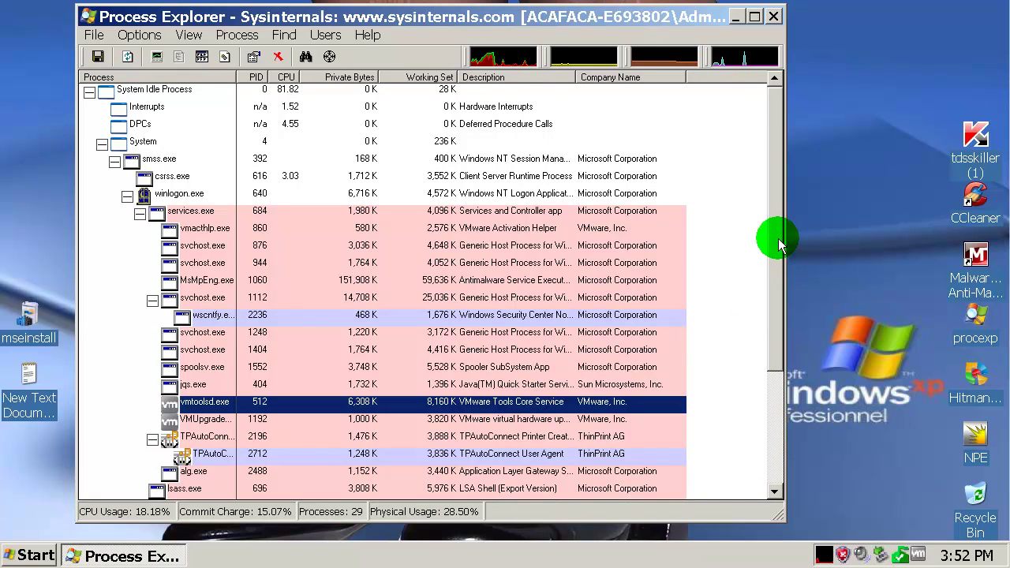
pyautogui.moveTo(778, 246); pyautogui.dragTo(780, 373)
pyautogui.click(202, 419)
pyautogui.click(223, 354)
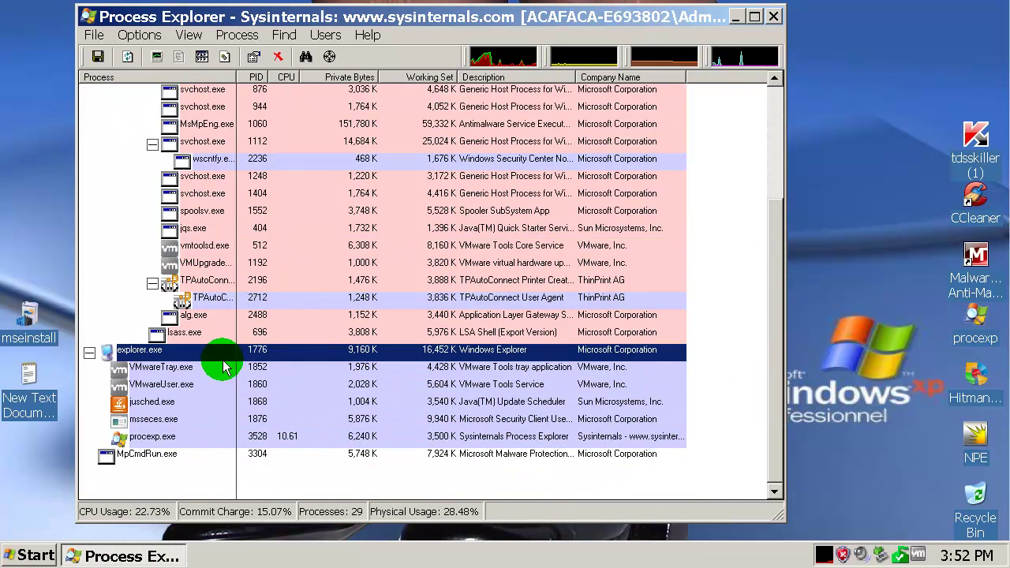
pyautogui.click(384, 280)
pyautogui.click(207, 404)
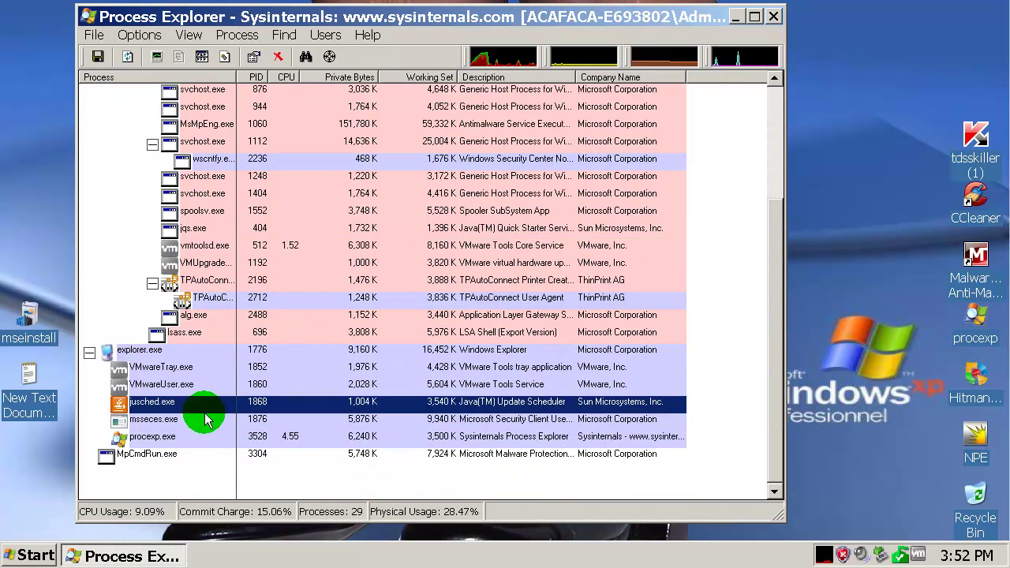
pyautogui.click(195, 437)
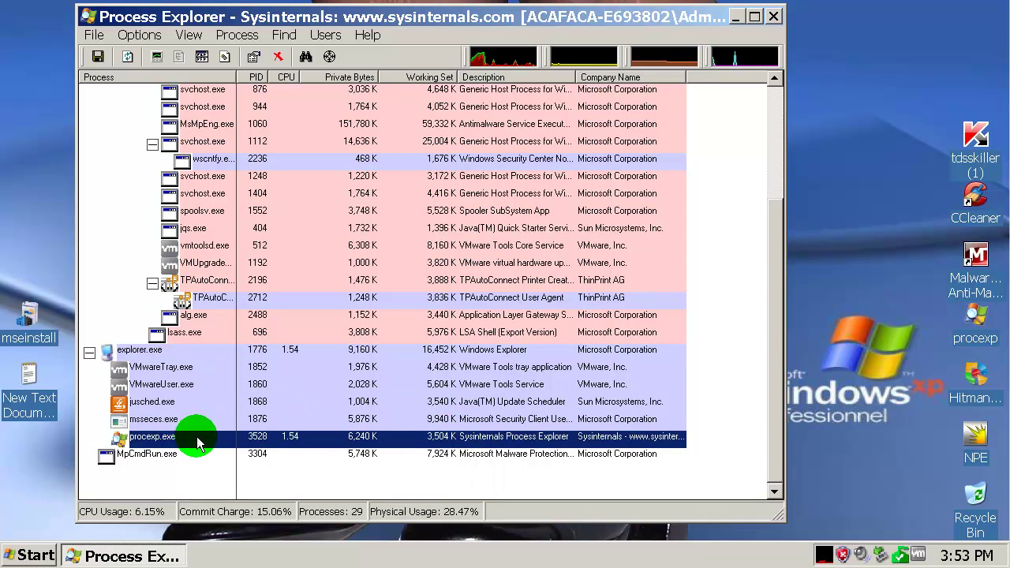
pyautogui.click(557, 315)
pyautogui.click(773, 15)
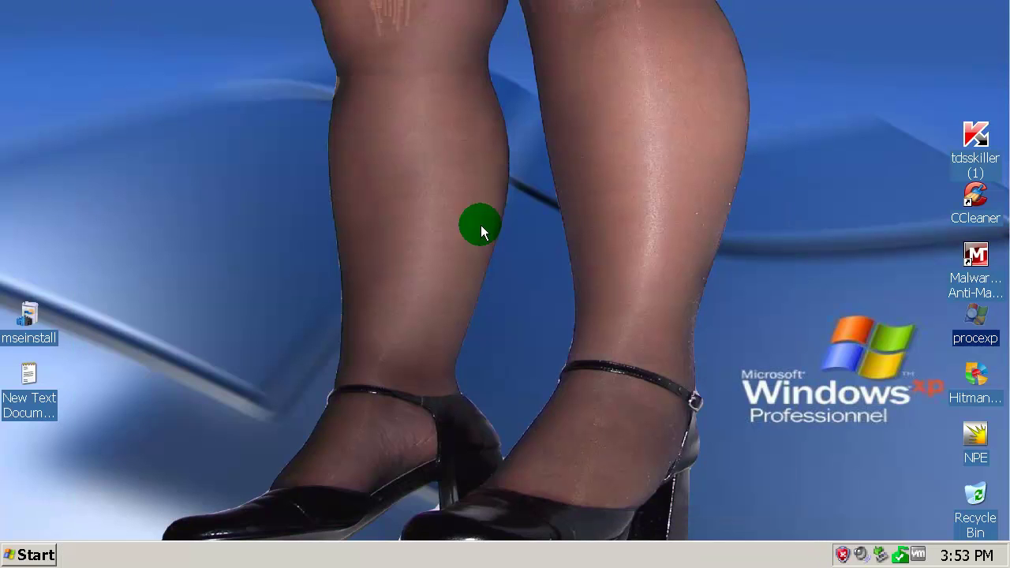
# Run msconfig, examine the startup entries in the System Configuration Utility, and cancel out without changes.
pyautogui.click(27, 552)
pyautogui.click(206, 501)
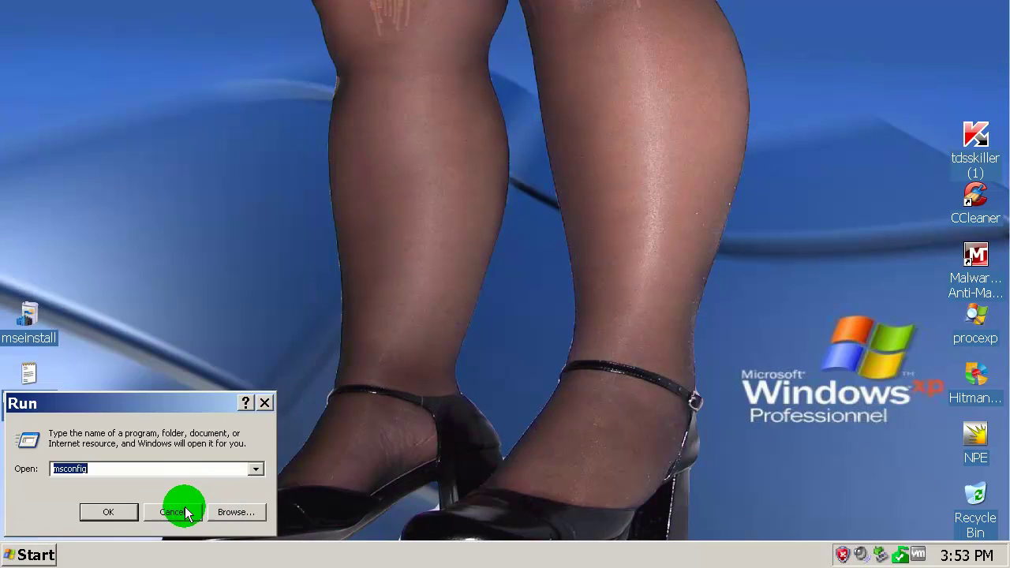
pyautogui.click(110, 511)
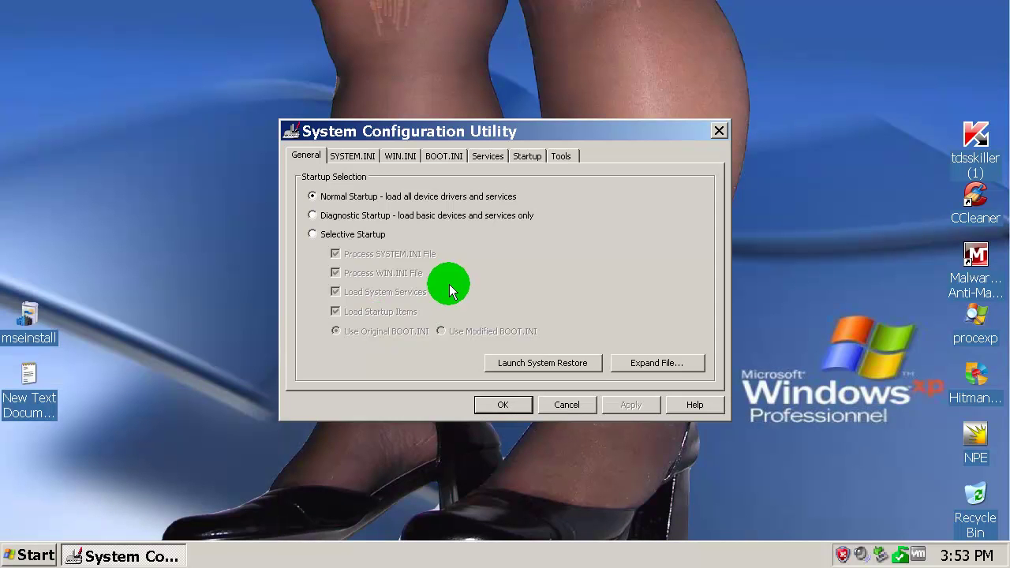
pyautogui.click(527, 155)
pyautogui.click(338, 247)
pyautogui.click(339, 212)
pyautogui.click(348, 195)
pyautogui.click(575, 402)
pyautogui.rightClick(544, 317)
pyautogui.click(568, 342)
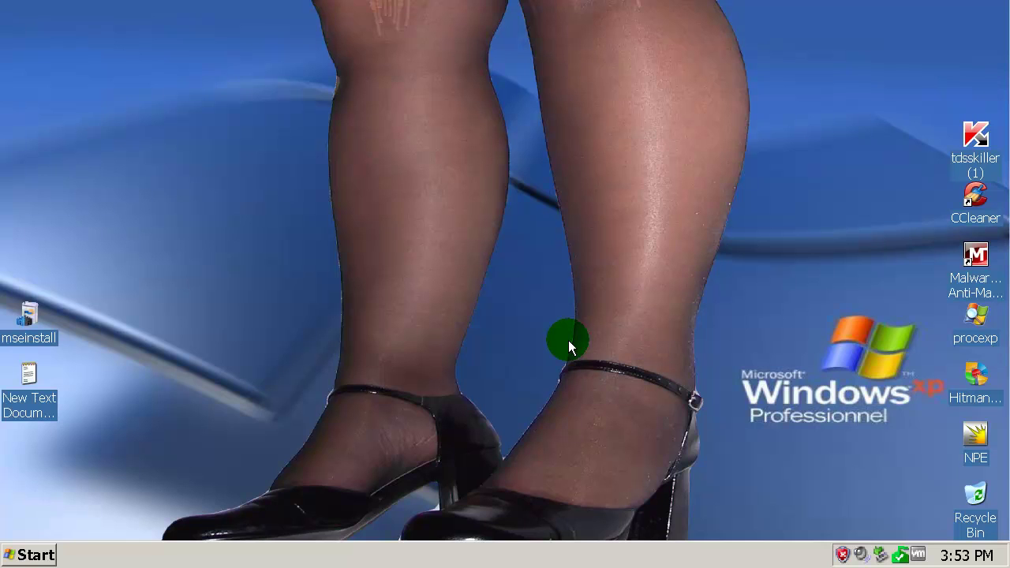
# Open Microsoft Security Essentials from its running background instance and reposition its window on the desktop.
pyautogui.rightClick(904, 559)
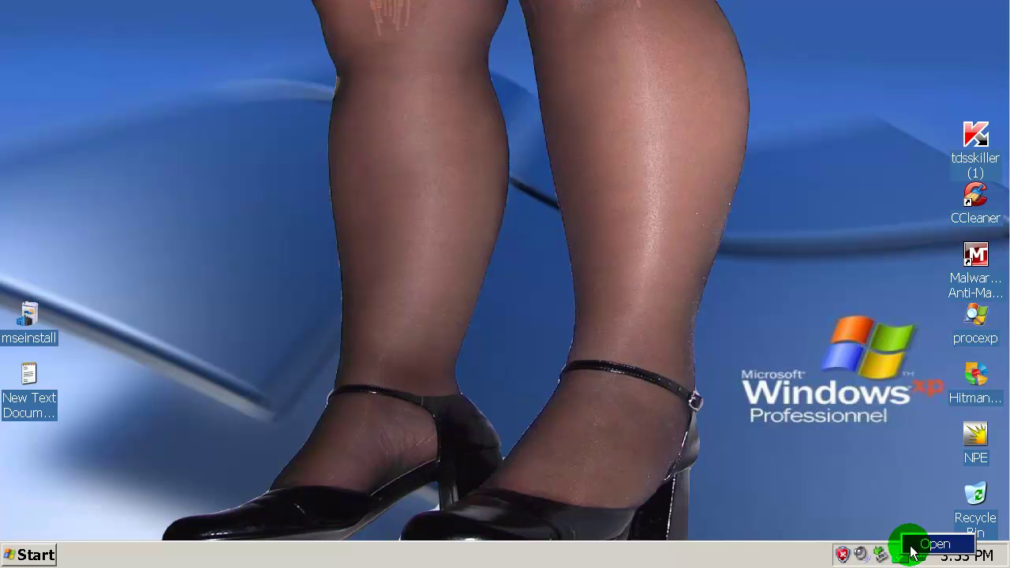
pyautogui.click(924, 545)
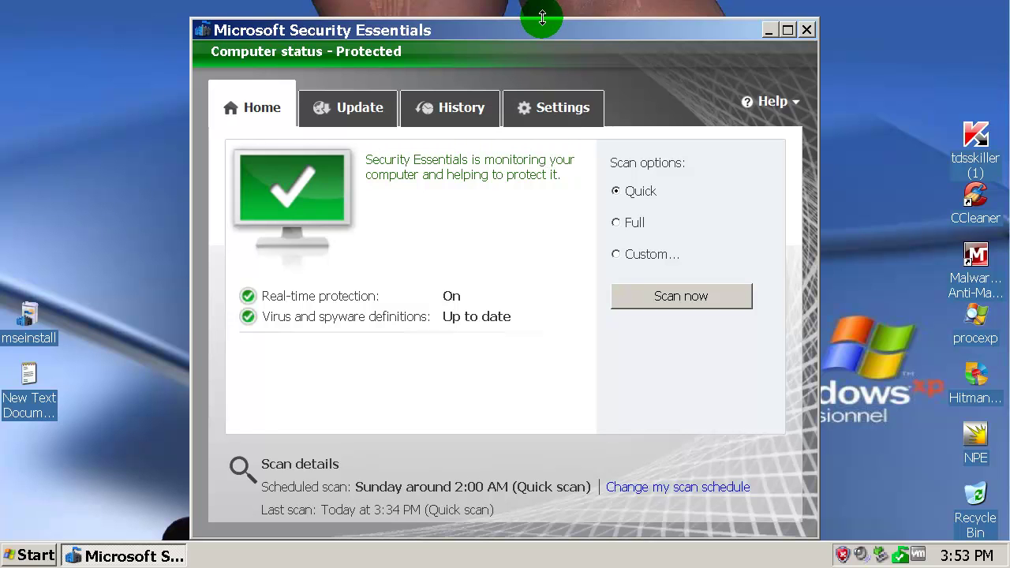
pyautogui.moveTo(550, 39); pyautogui.dragTo(522, 26)
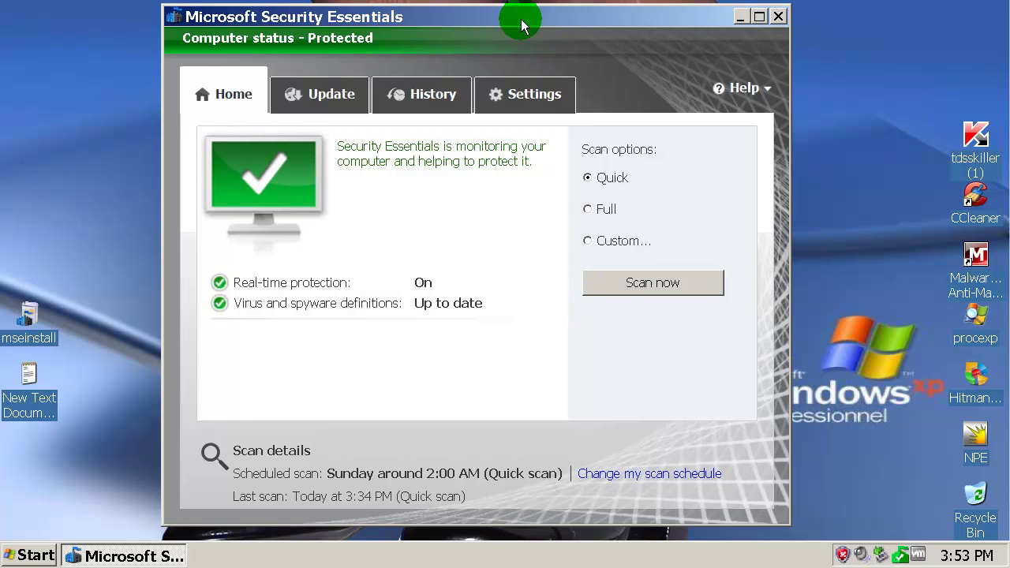